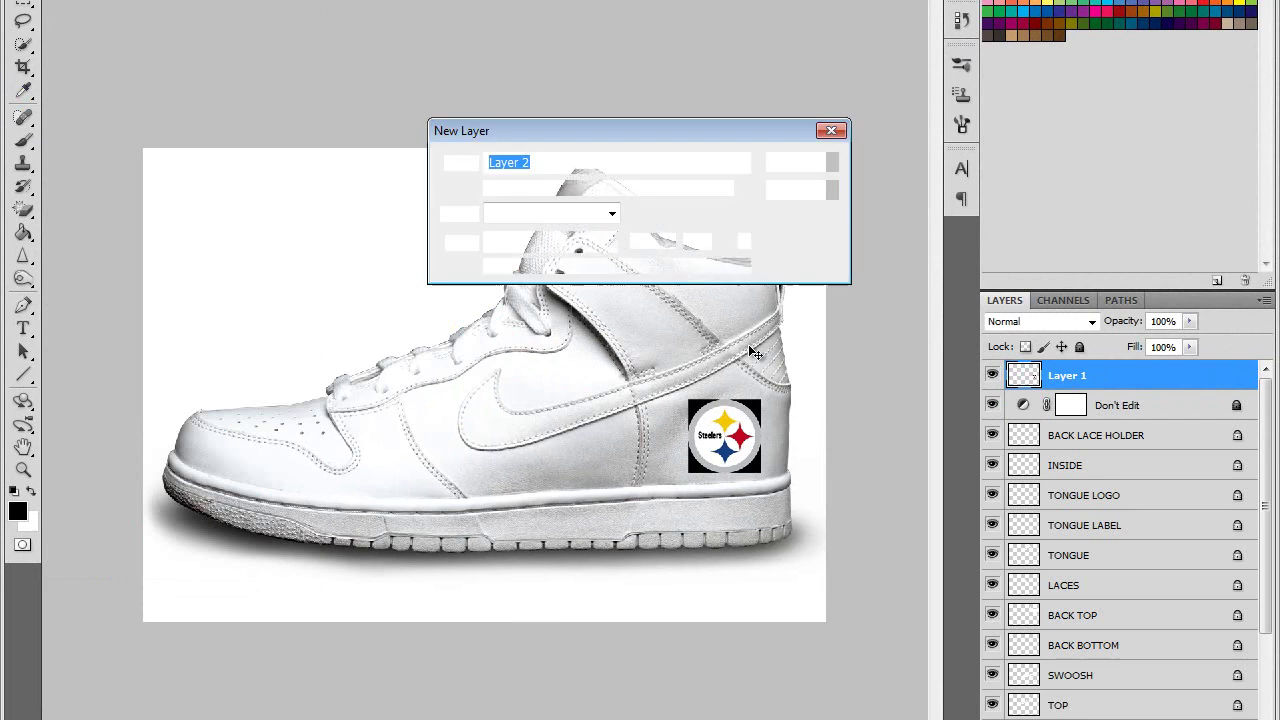
Step: Add a new layer and paint a black reference dot on the white background above the shoe's toe
left_click(800, 164)
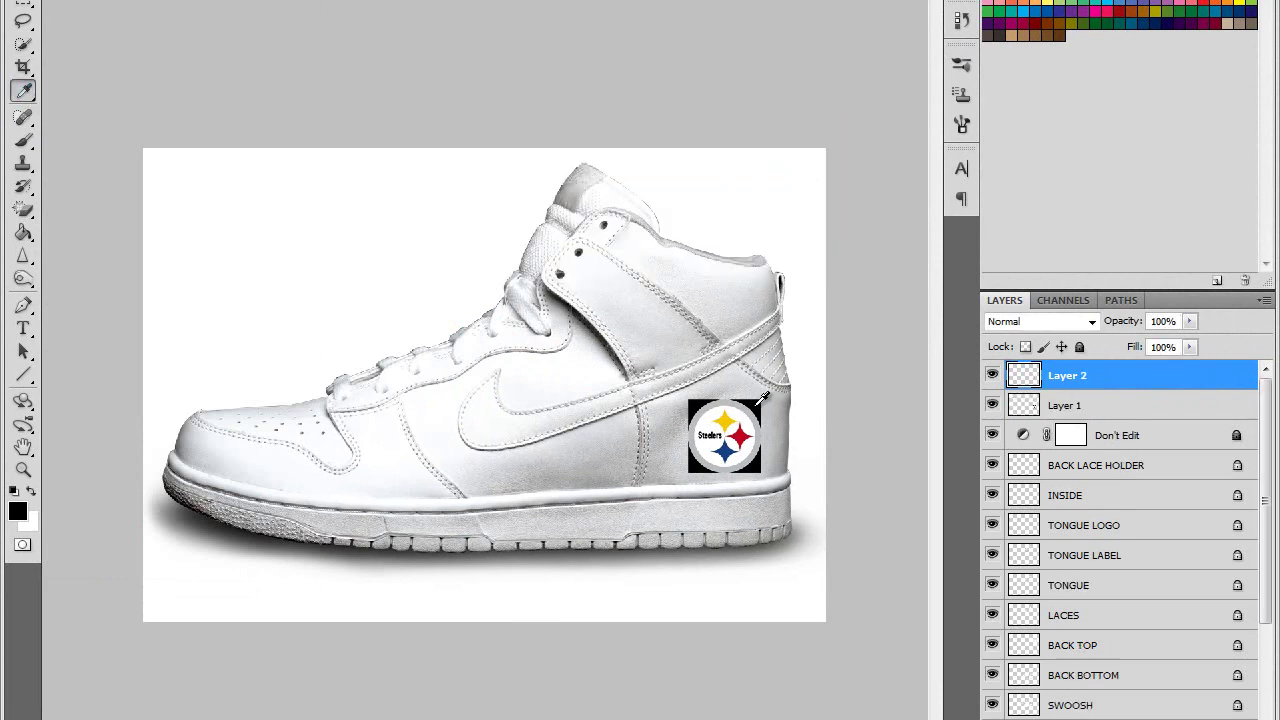
left_click(28, 142)
left_click(214, 204)
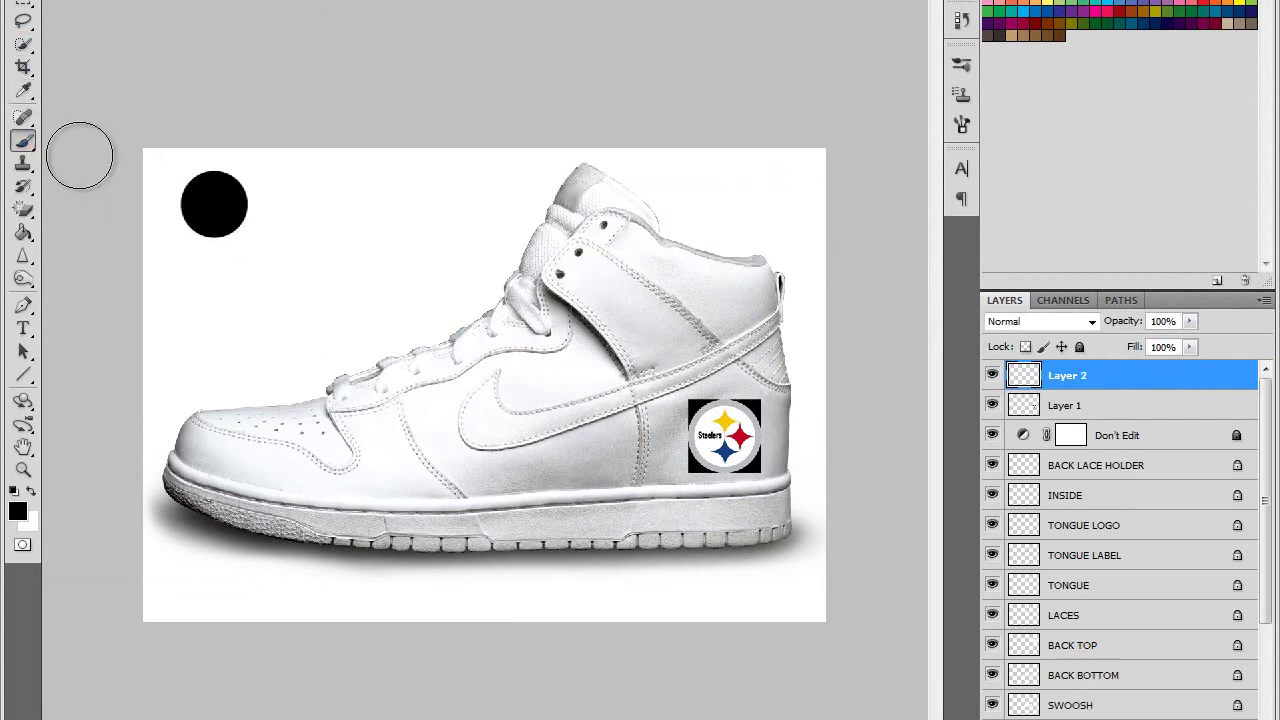
Step: Sample the yellow and blue from the Steelers logo and paint a reference dot of each beside the black dot
key("i")
key("b")
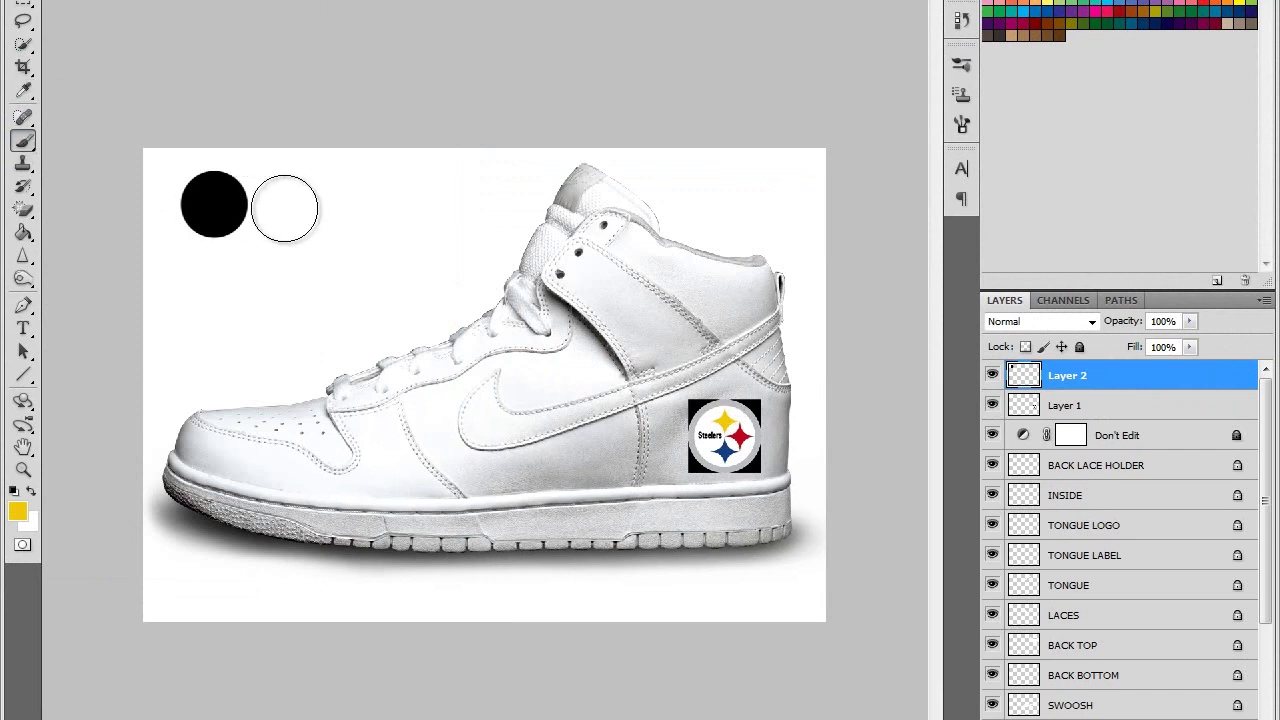
left_click(288, 204)
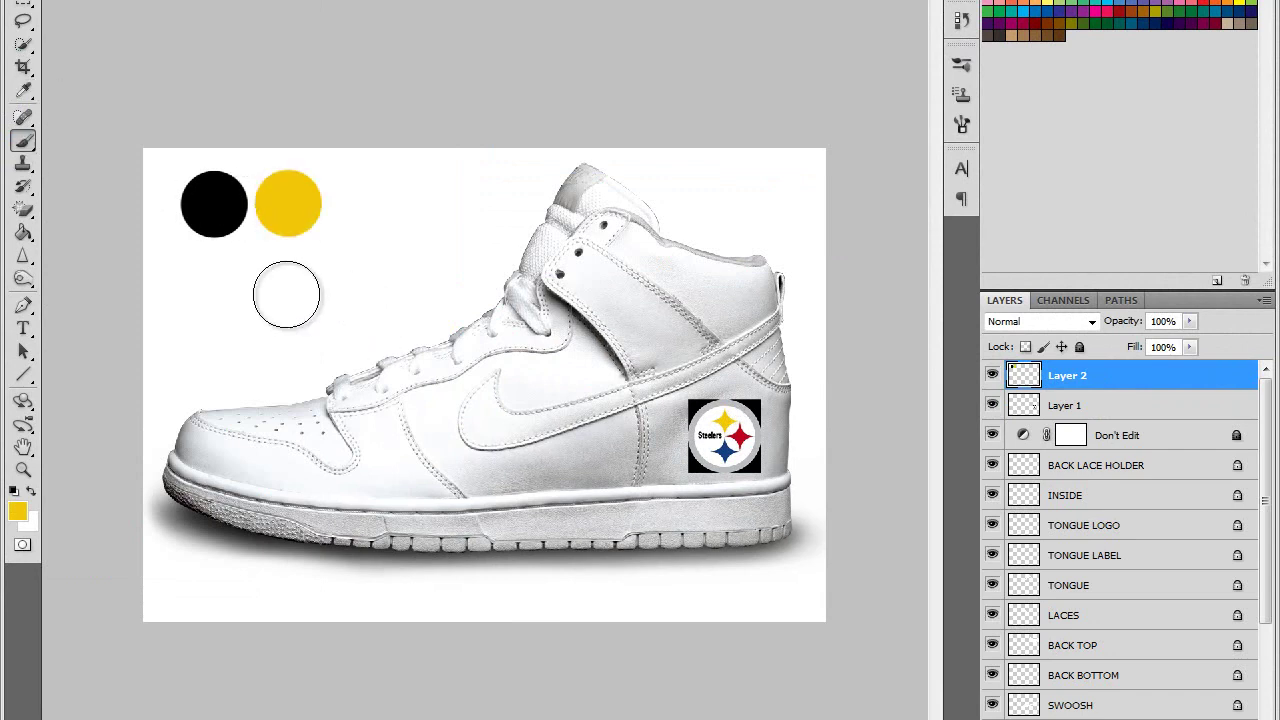
key("i")
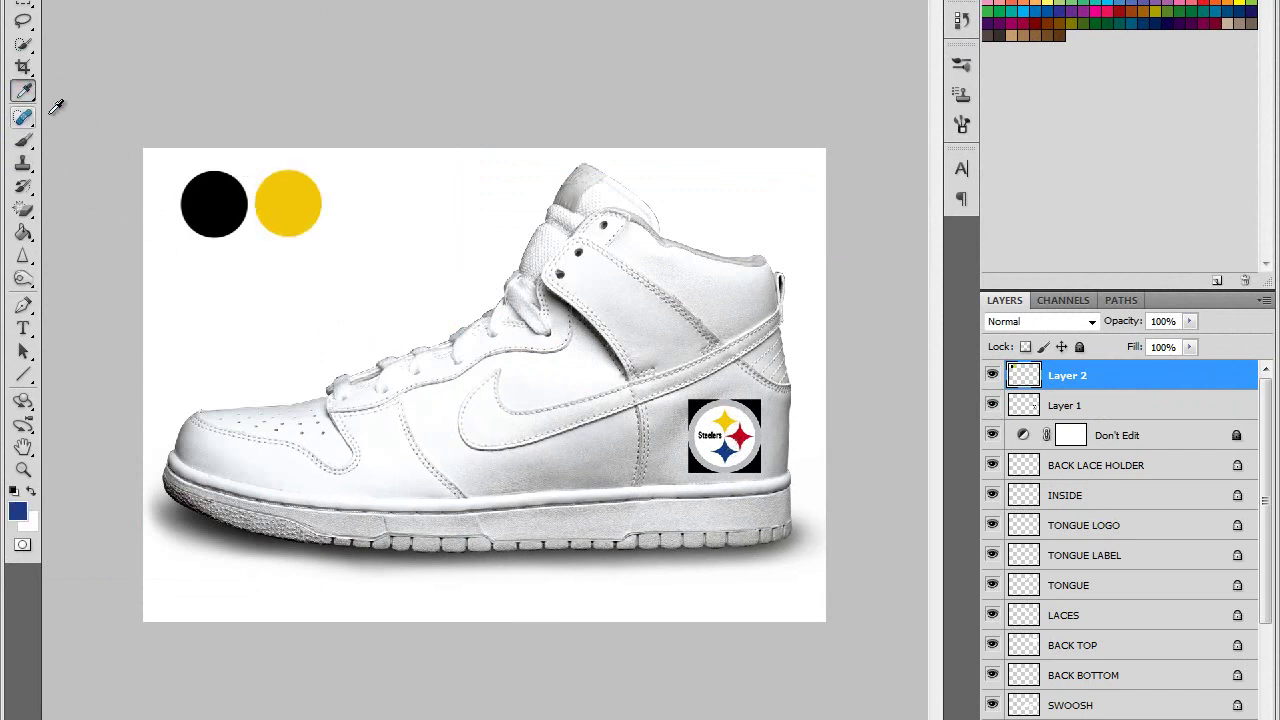
left_click(23, 141)
left_click(363, 204)
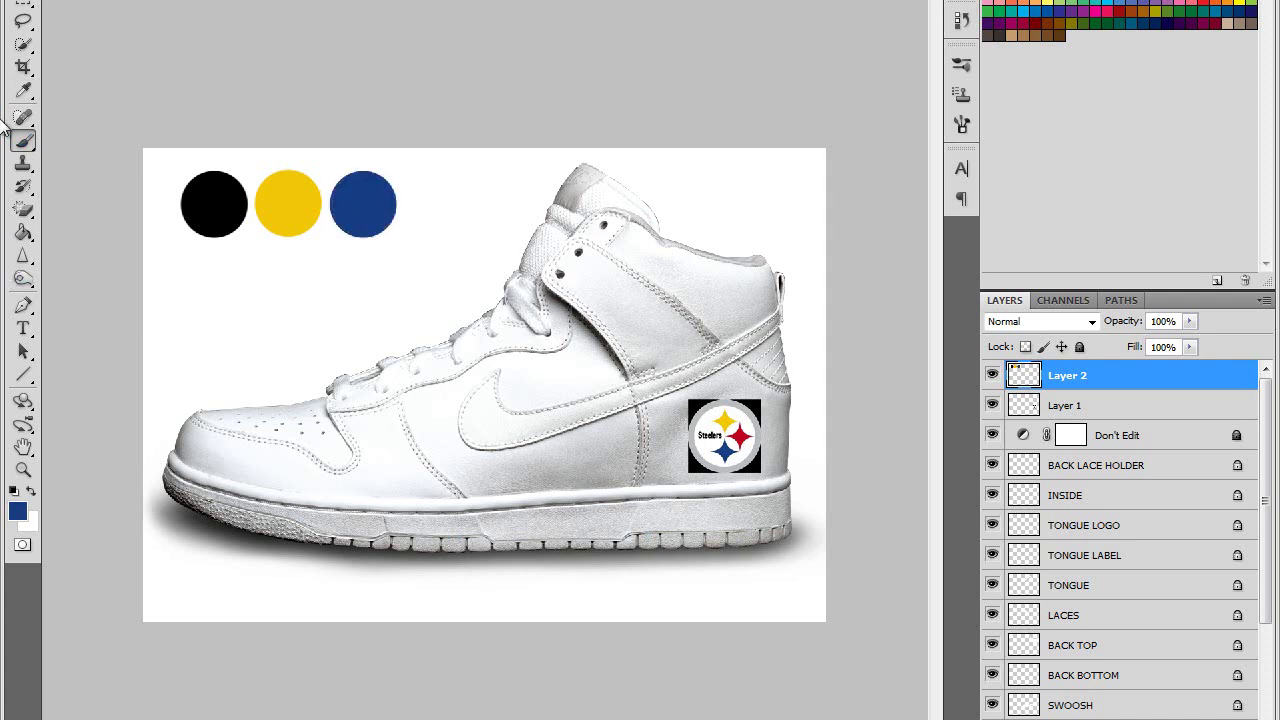
Step: Try painting the shoe's bottom and top flap layers with the sampled pure black
left_click(23, 90)
left_click(209, 190)
scroll(1120, 540, "down", 1)
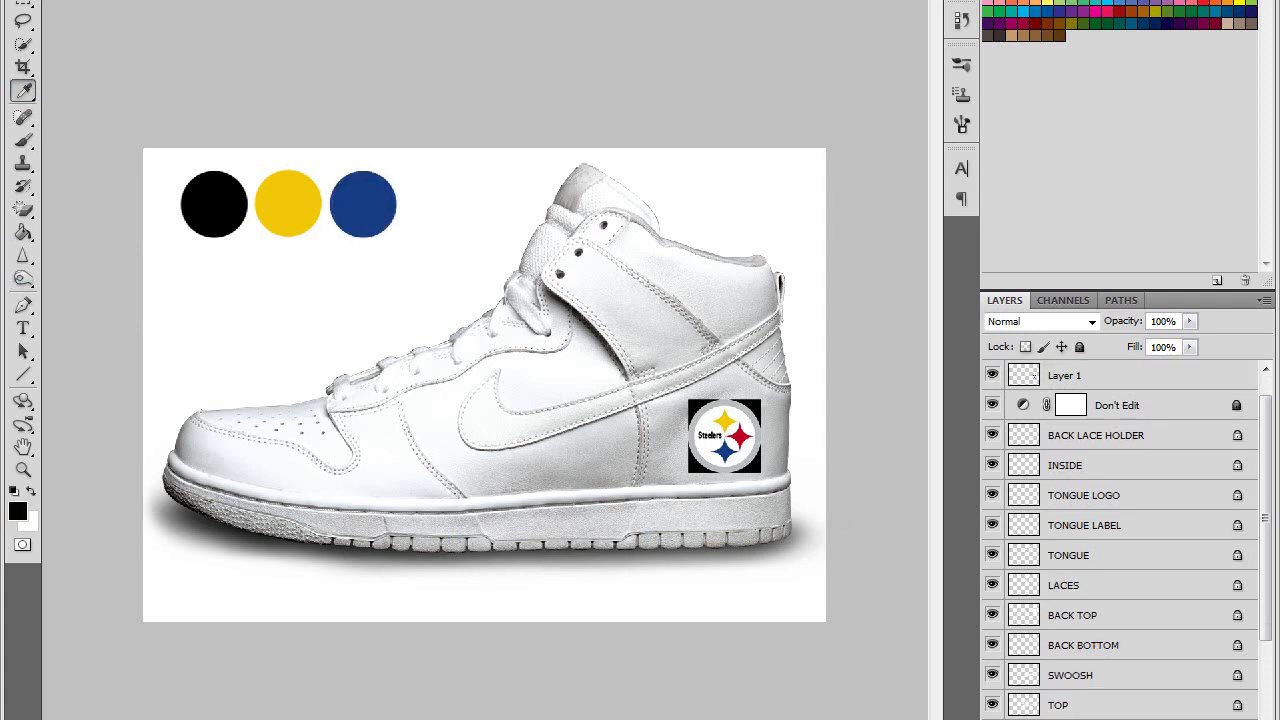
left_click(24, 141)
mouse_move(731, 373)
left_mouse_down()
mouse_move(663, 433)
mouse_move(711, 491)
mouse_move(717, 361)
mouse_move(752, 380)
mouse_move(628, 400)
left_mouse_up()
mouse_move(638, 318)
left_mouse_down()
mouse_move(605, 285)
mouse_move(660, 360)
left_mouse_up()
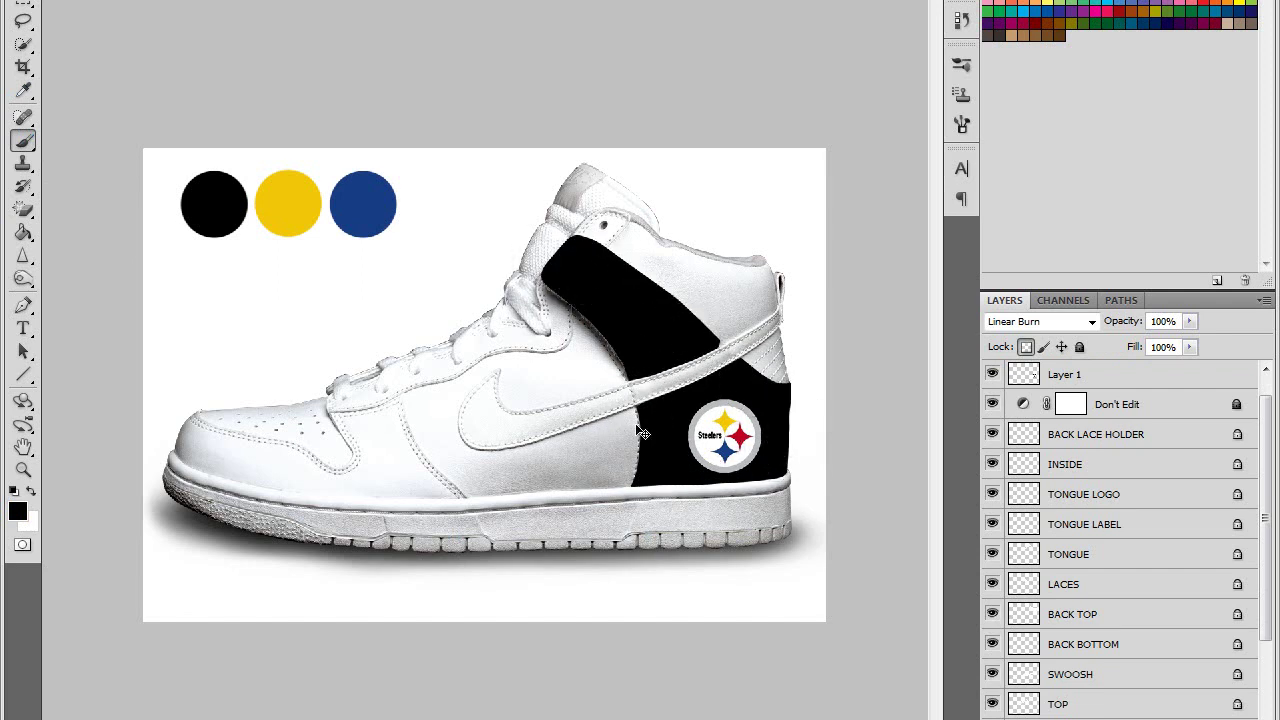
Step: Undo the pure black paint on both flaps
key("ctrl+z")
key("ctrl+z")
key("ctrl+alt+z")
key("ctrl+alt+z")
key("ctrl+shift+alt+n")
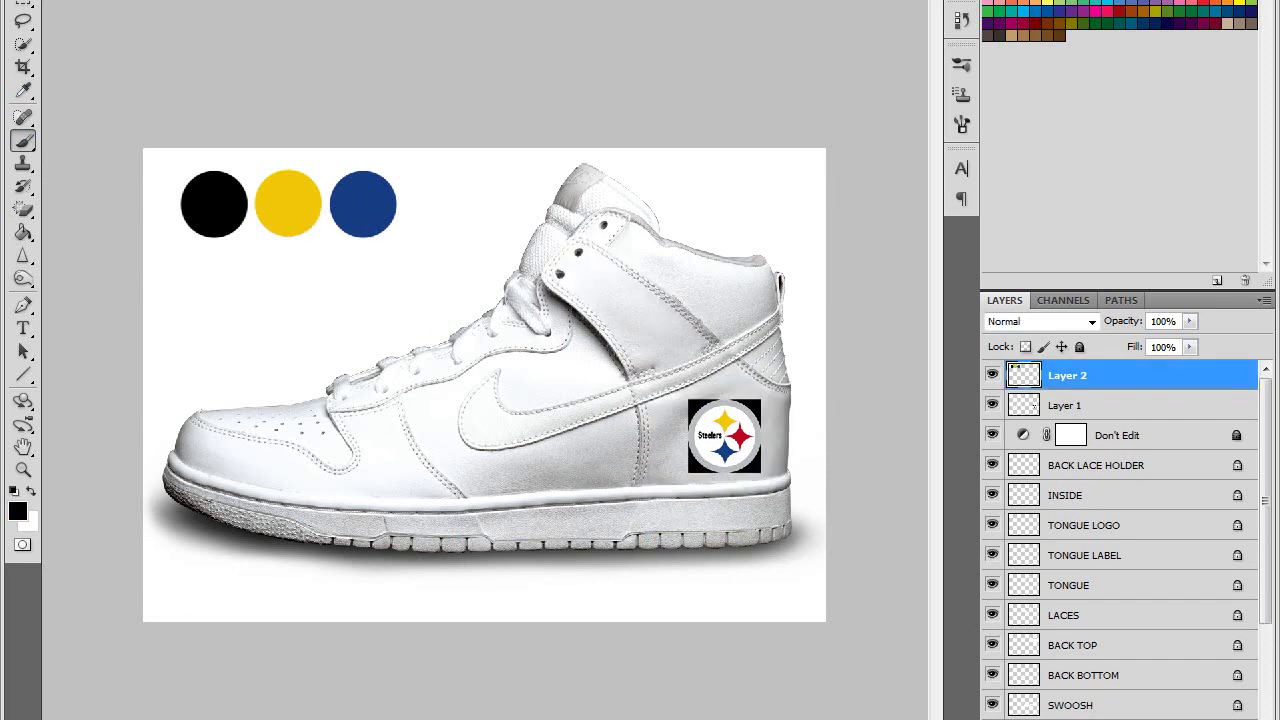
Step: Set the foreground color to the near-black 0c0c0c
left_click(16, 513)
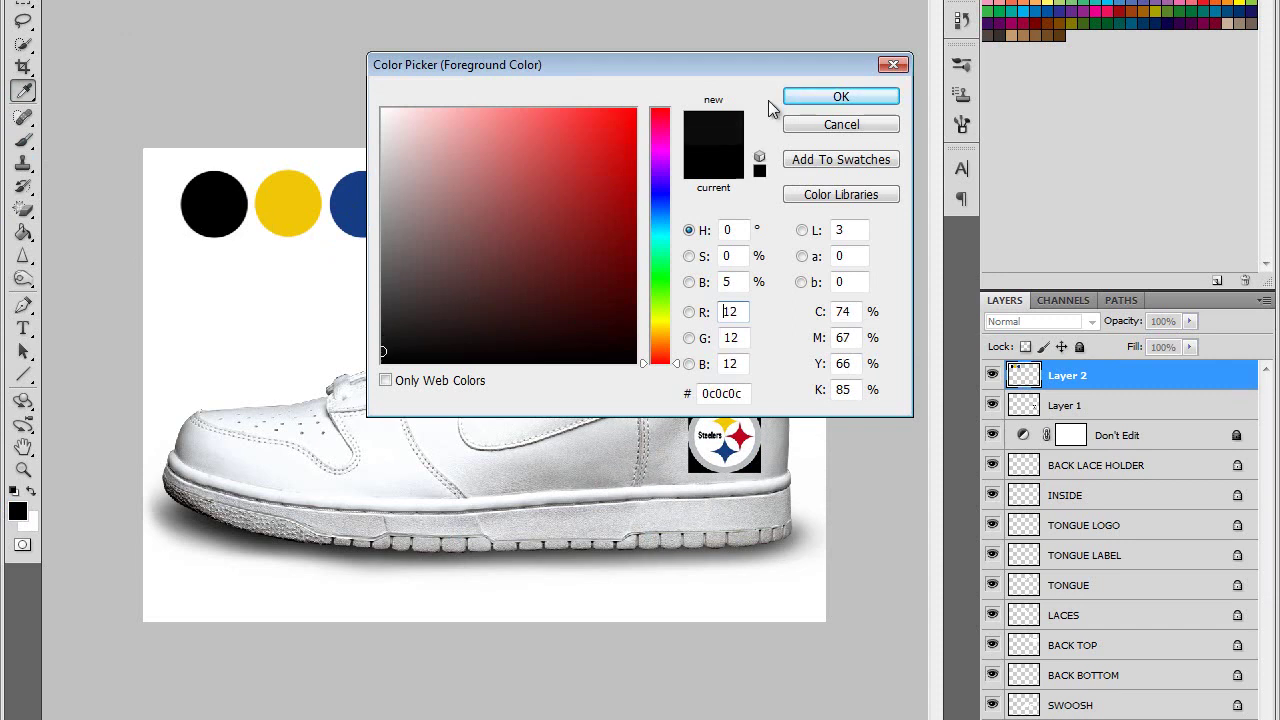
left_click(806, 96)
left_click(1075, 718)
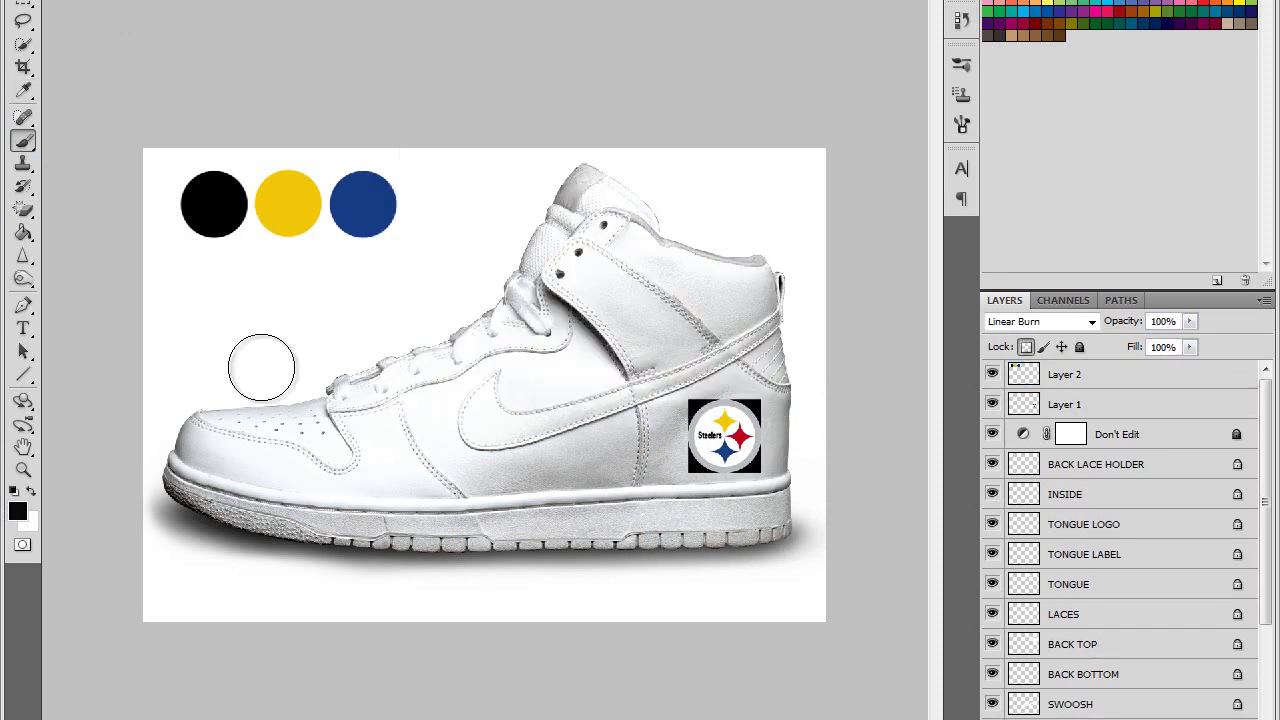
Step: Erase the black corners around the Steelers logo on Layer 1 with the Magic Eraser
left_click(24, 210)
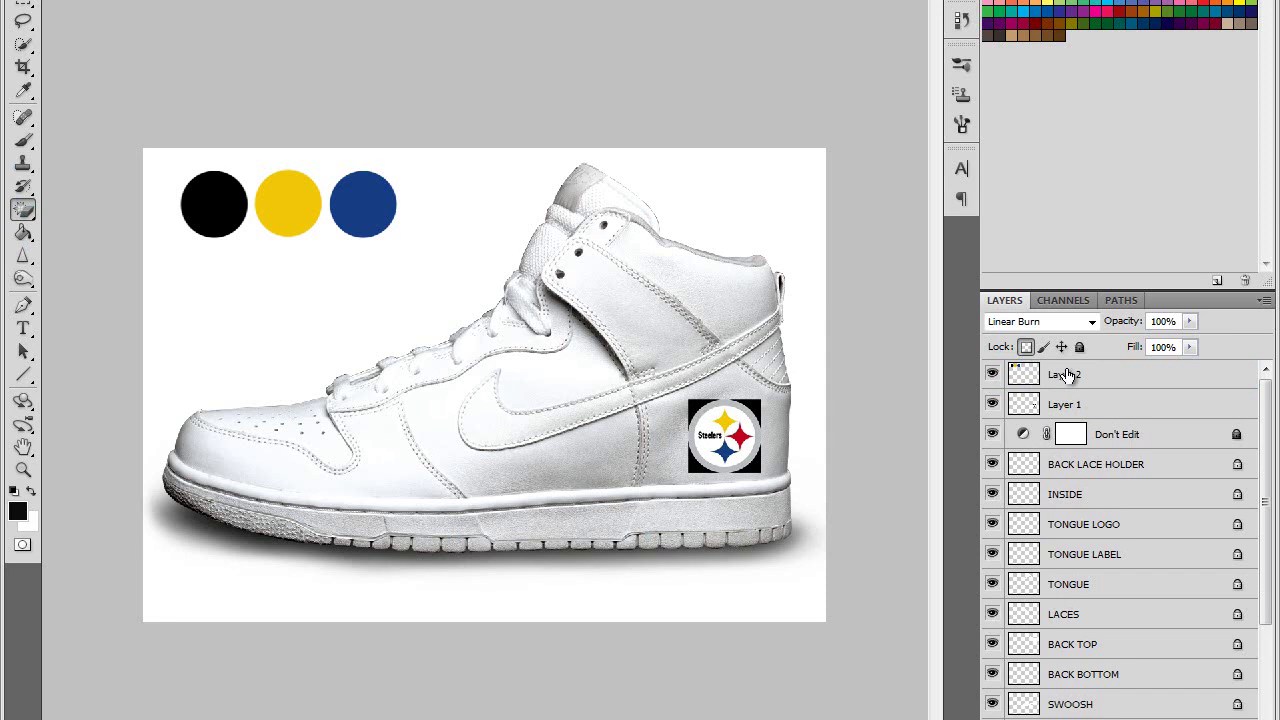
left_click(1066, 405)
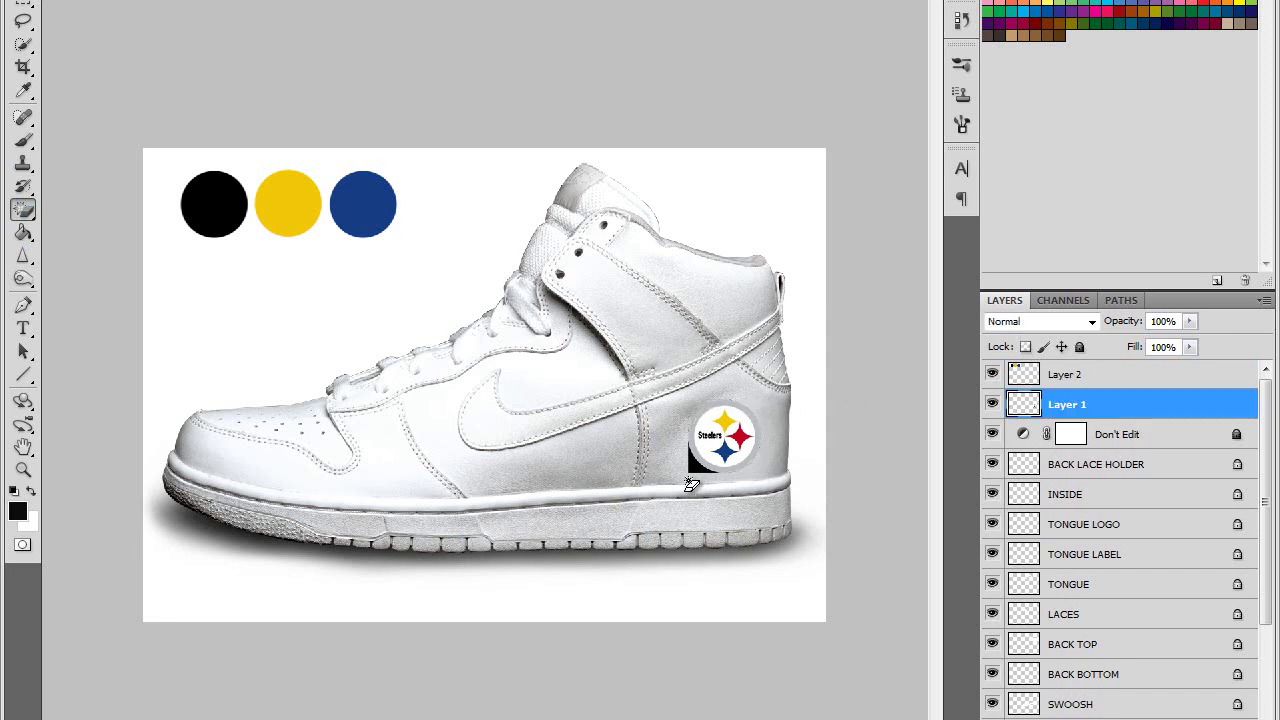
left_click(24, 140)
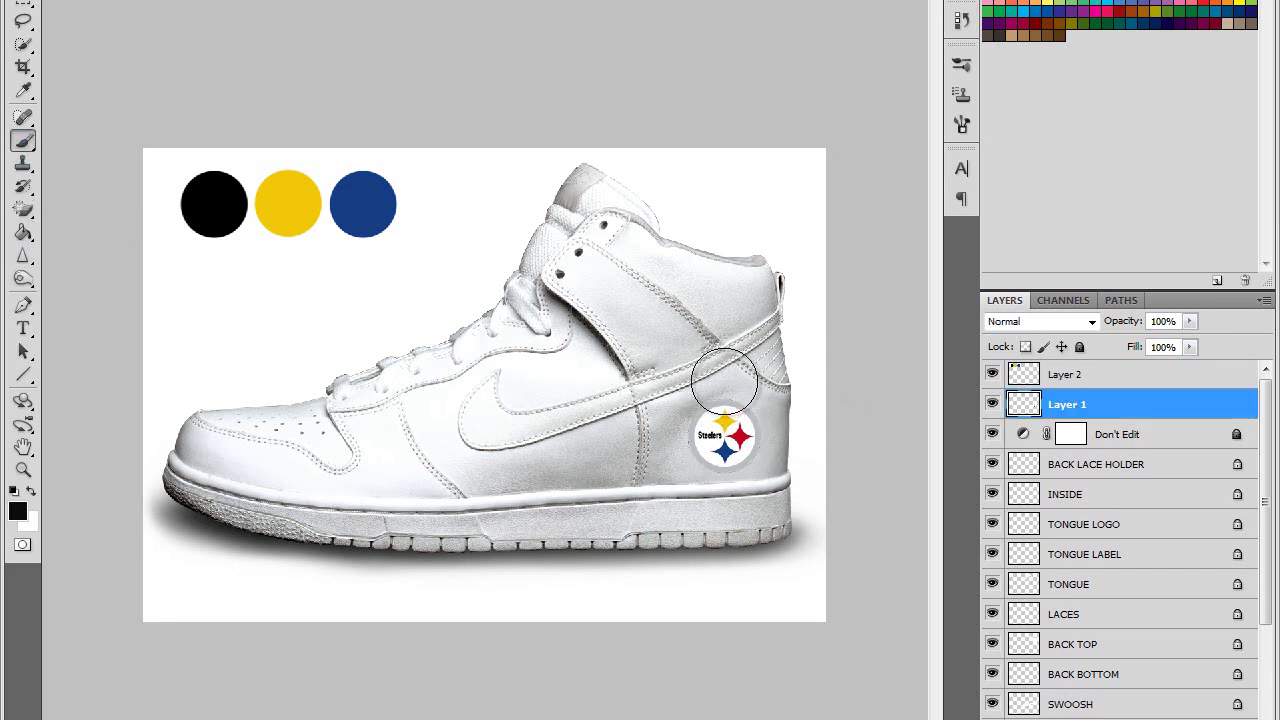
left_click(724, 381)
key("ctrl+z")
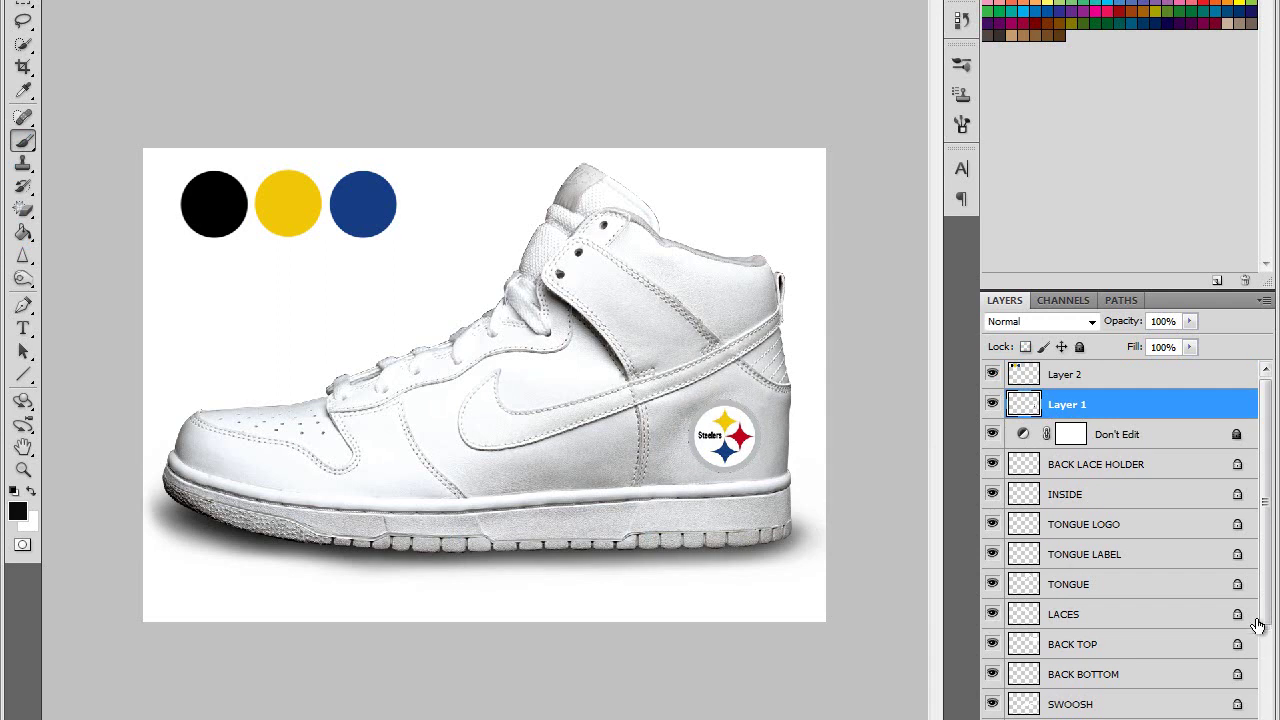
Step: Try painting the bottom and top flap layers with 0c0c0c, and undo the strokes
left_click_drag(1264, 620, 1264, 635)
left_click(1200, 643)
mouse_move(678, 415)
left_mouse_down()
mouse_move(645, 482)
mouse_move(673, 481)
mouse_move(757, 404)
mouse_move(690, 378)
mouse_move(813, 437)
left_mouse_up()
mouse_move(555, 255)
left_mouse_down()
mouse_move(625, 285)
mouse_move(720, 385)
left_mouse_up()
key("ctrl+alt+z")
key("ctrl+alt+z")
key("ctrl+alt+z")
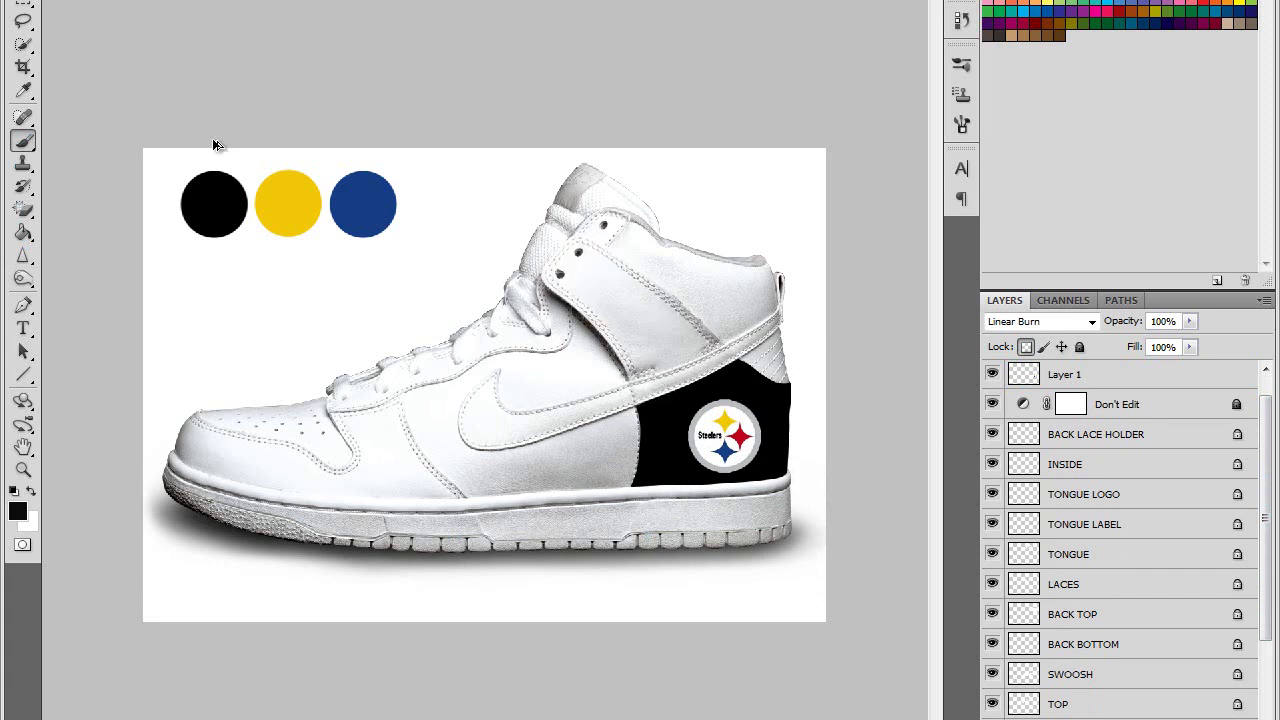
Step: Set the foreground color to the dark grey 1b1b1b and paint the FLAP BOTTOM and FLAP TOP layers with it
left_click(18, 511)
left_click_drag(384, 352, 380, 336)
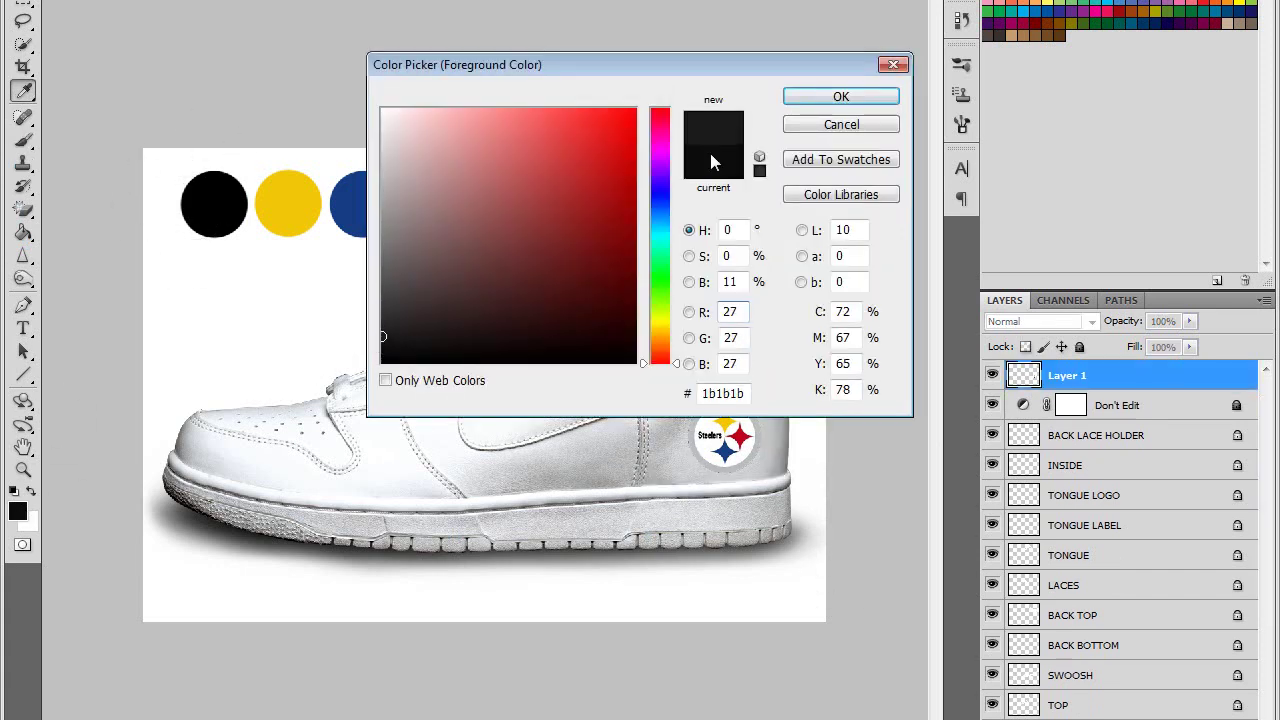
left_click(840, 96)
left_click(1100, 716)
mouse_move(679, 395)
left_mouse_down()
mouse_move(731, 457)
mouse_move(650, 470)
mouse_move(650, 490)
left_mouse_up()
mouse_move(706, 322)
left_mouse_down()
mouse_move(509, 207)
mouse_move(588, 261)
mouse_move(654, 372)
mouse_move(680, 350)
left_mouse_up()
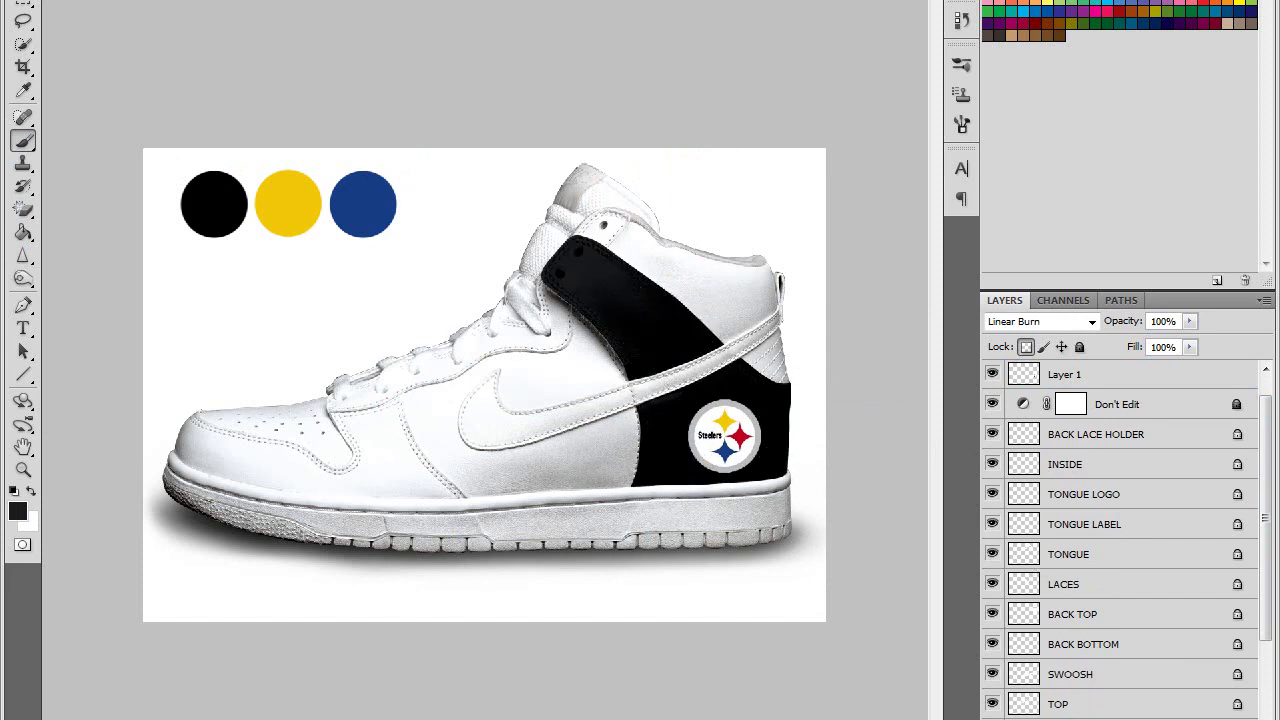
Step: Paint the toe overlay on the FRONTAL layer with 1b1b1b
mouse_move(370, 423)
left_mouse_down()
mouse_move(203, 408)
mouse_move(365, 462)
mouse_move(285, 416)
left_mouse_up()
key("ctrl+z")
scroll(1180, 543, "down", 3)
left_click(1150, 647)
mouse_move(425, 470)
left_mouse_down()
mouse_move(346, 407)
mouse_move(452, 501)
mouse_move(396, 395)
mouse_move(289, 476)
mouse_move(206, 454)
mouse_move(198, 408)
left_mouse_up()
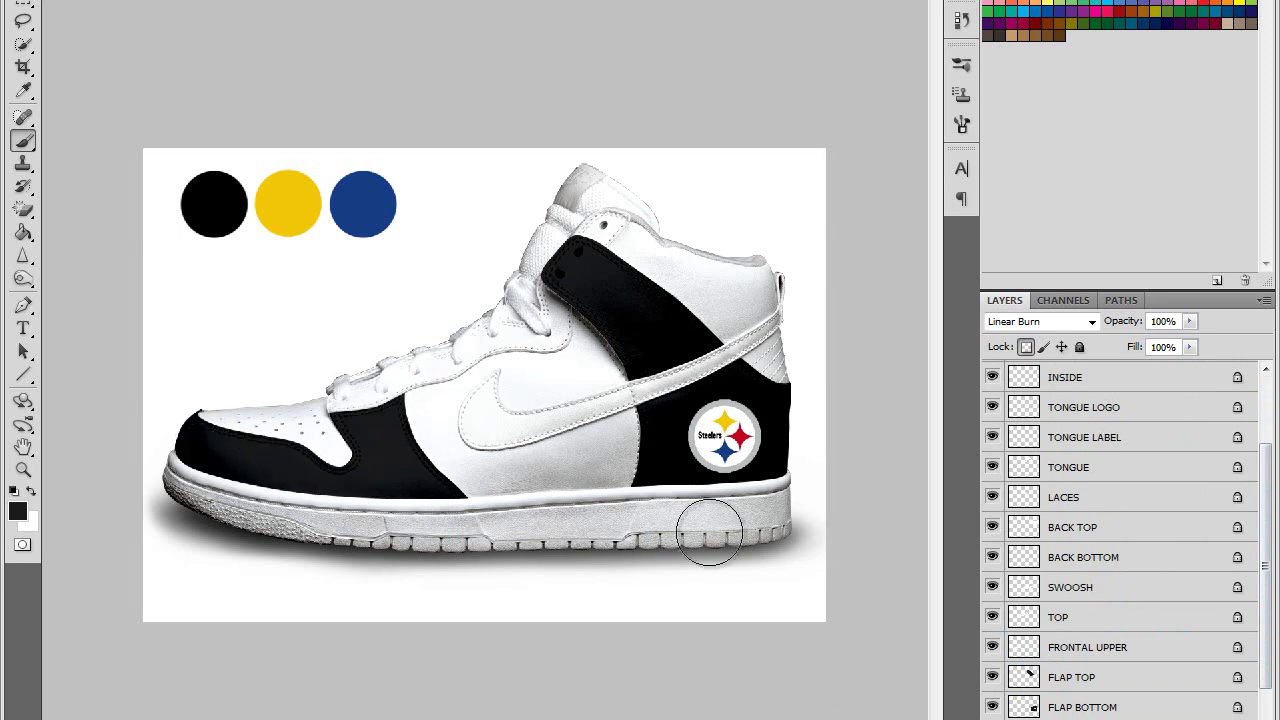
Step: Paint the collar lining on the INSIDE layer and the tag on the TONGUE LABEL layer with 1b1b1b
scroll(1200, 600, "up", 4)
left_click(1063, 495)
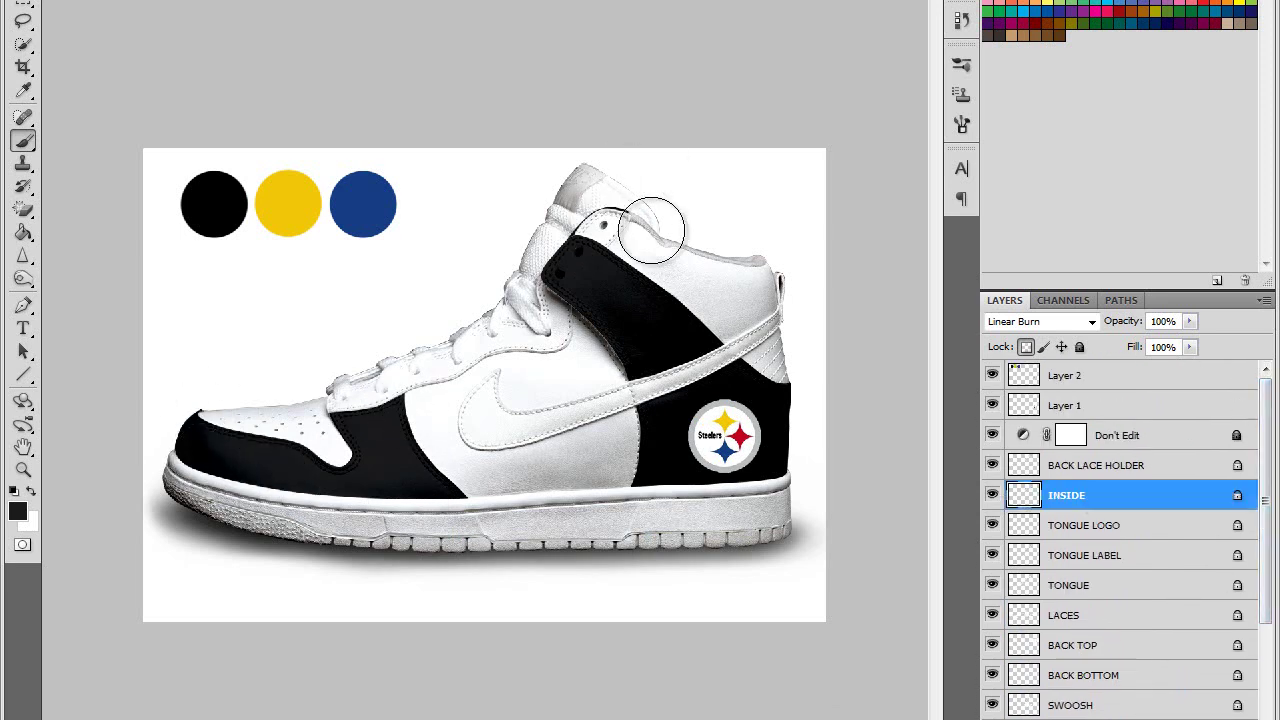
left_click_drag(600, 222, 760, 262)
left_click(1128, 537)
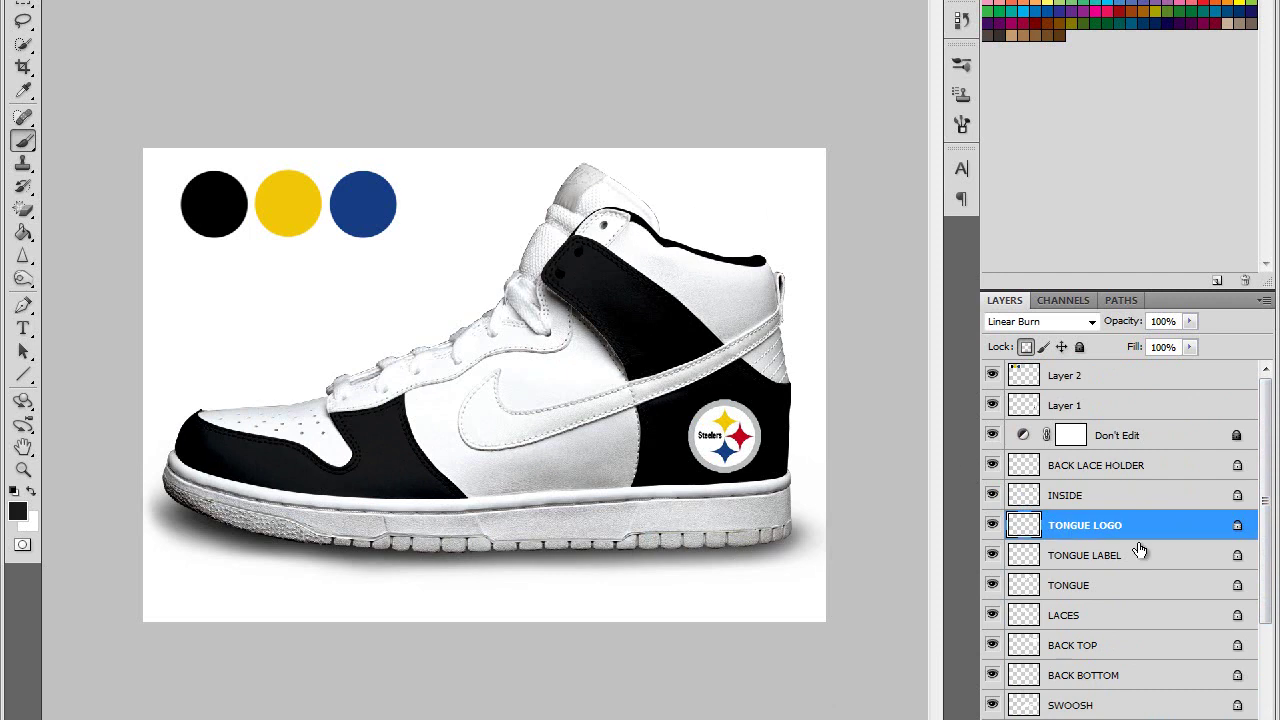
left_click(1140, 552)
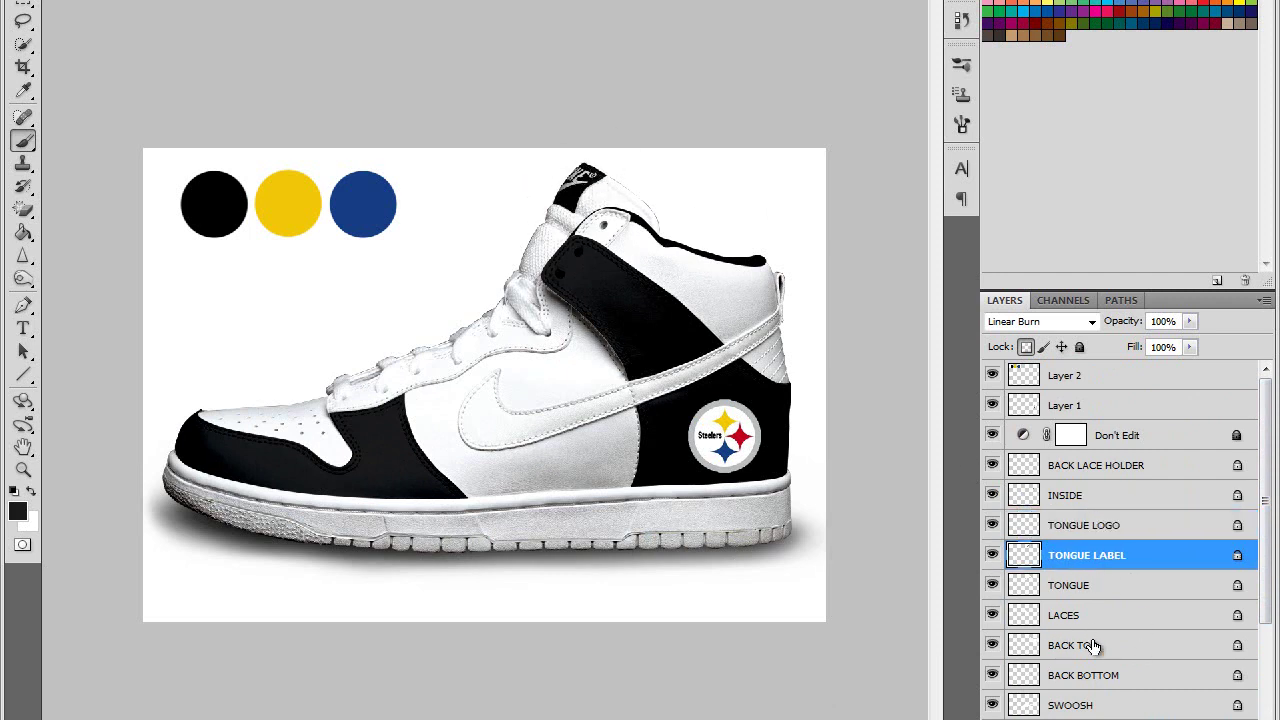
Step: Paint the lace eyelet panel on the TOP layer with 1b1b1b
left_click_drag(1268, 618, 1268, 637)
left_click(1058, 686)
mouse_move(610, 220)
left_mouse_down()
mouse_move(672, 231)
mouse_move(585, 337)
mouse_move(412, 376)
mouse_move(488, 368)
left_mouse_up()
Step: Sample the yellow reference dot and paint the FRONTAL UPPER toe area and the MIDDLE side panel yellow
key("i")
left_click(24, 140)
left_click(1110, 712)
mouse_move(325, 440)
left_mouse_down()
mouse_move(261, 410)
mouse_move(212, 415)
left_mouse_up()
mouse_move(570, 345)
left_mouse_down()
mouse_move(614, 371)
mouse_move(554, 471)
mouse_move(608, 367)
mouse_move(418, 394)
left_mouse_up()
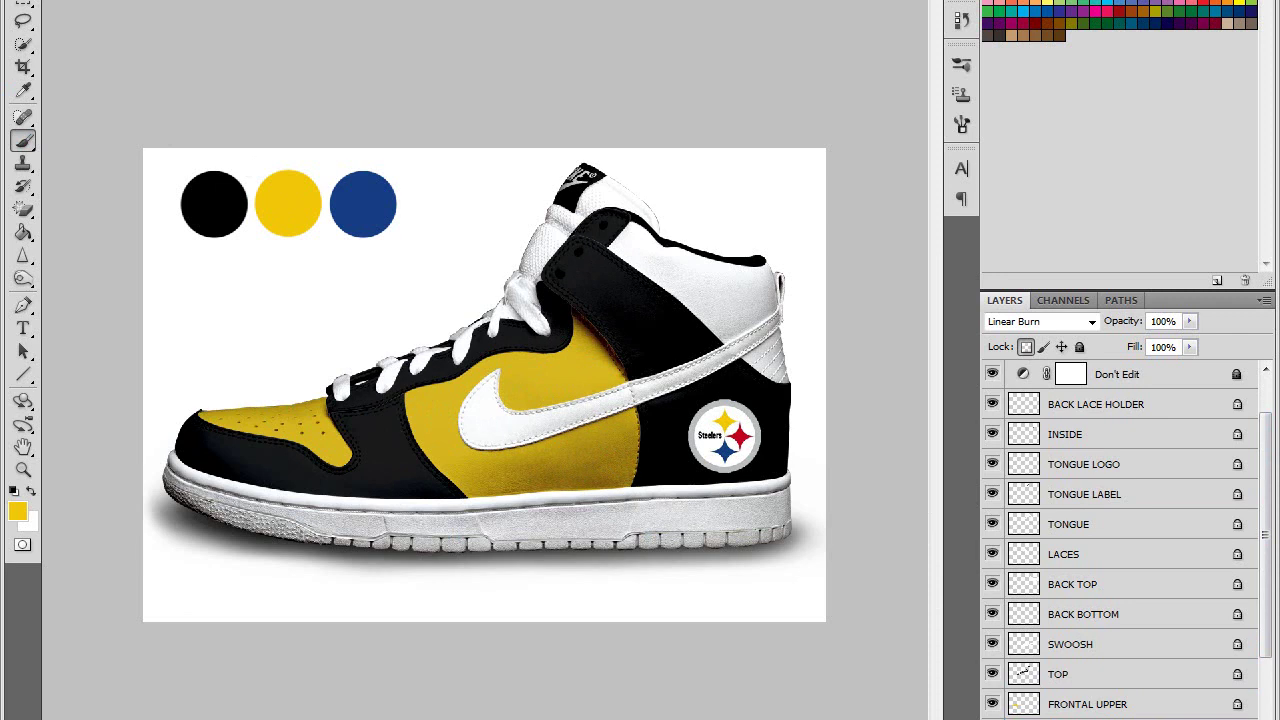
Step: Paint the shoelaces on the LACES layer and the mark on the TONGUE LOGO layer yellow
left_click(1082, 560)
mouse_move(535, 358)
left_mouse_down()
mouse_move(457, 271)
mouse_move(394, 357)
mouse_move(455, 370)
left_mouse_up()
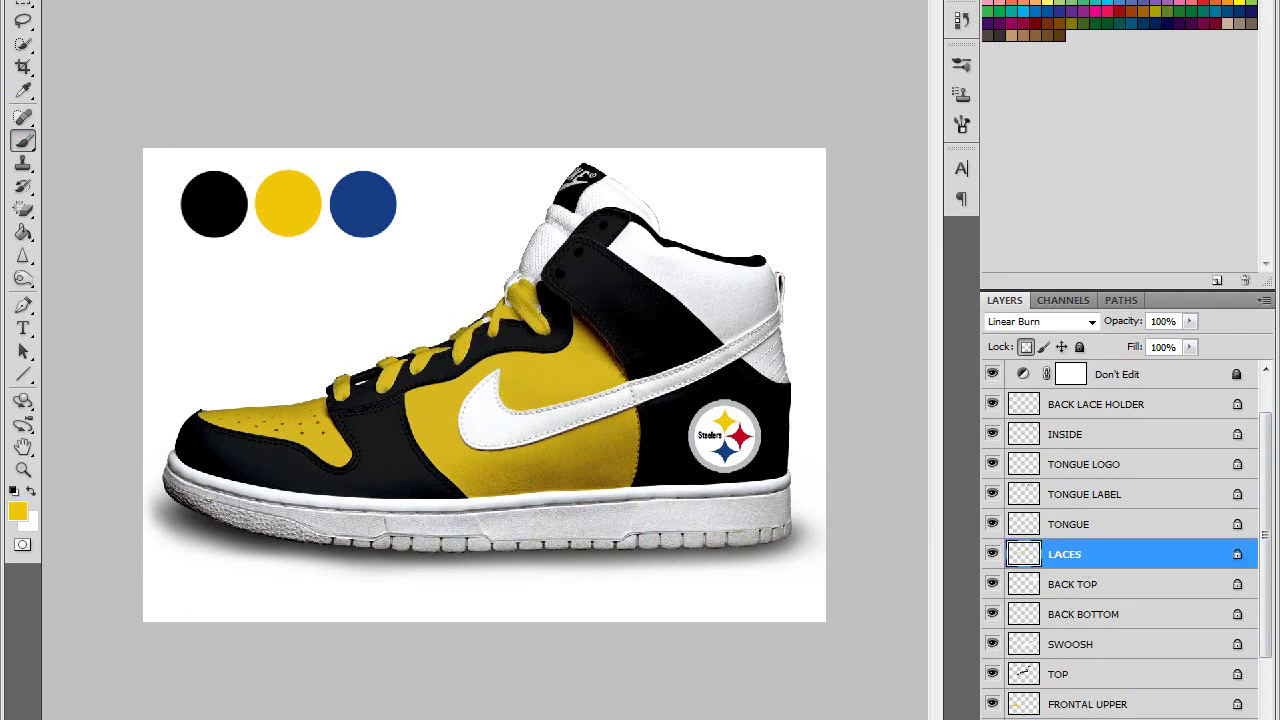
left_click(1094, 494)
left_click(1090, 464)
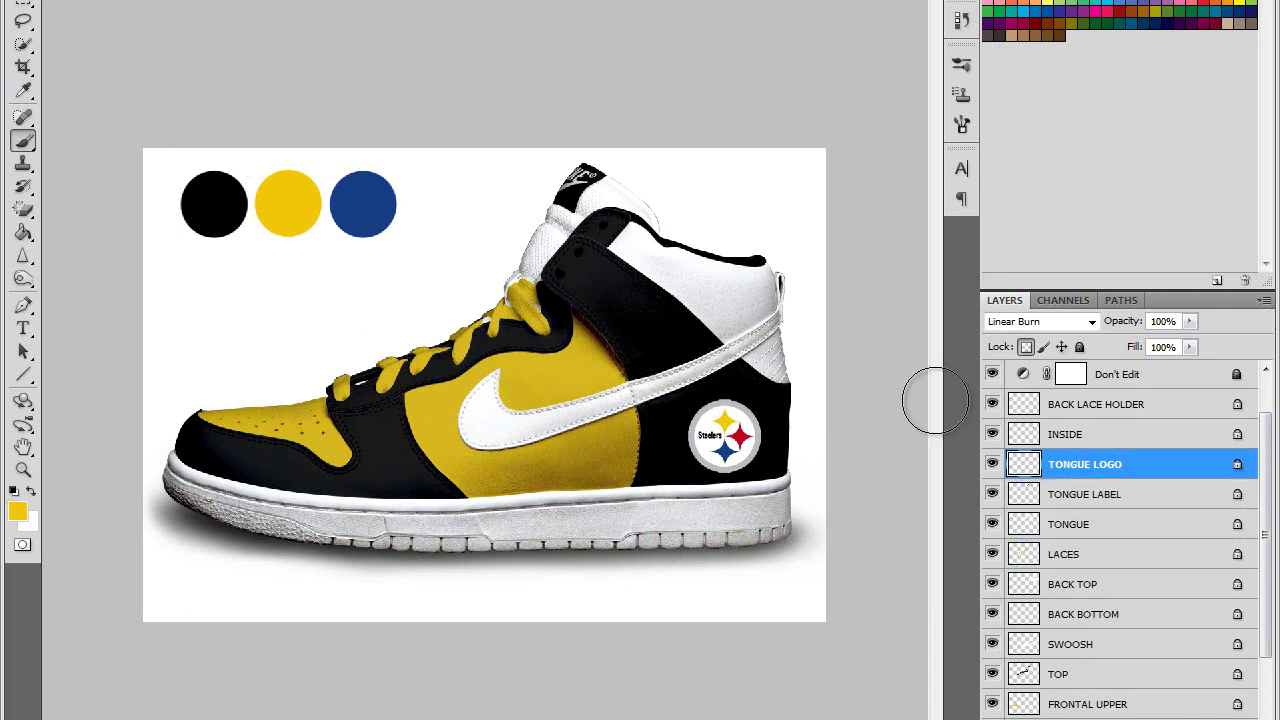
Step: Try painting the upper sole strip yellow, and undo the stroke
left_click_drag(1275, 507, 1275, 567)
mouse_move(786, 486)
left_mouse_down()
mouse_move(680, 500)
mouse_move(290, 482)
mouse_move(129, 449)
left_mouse_up()
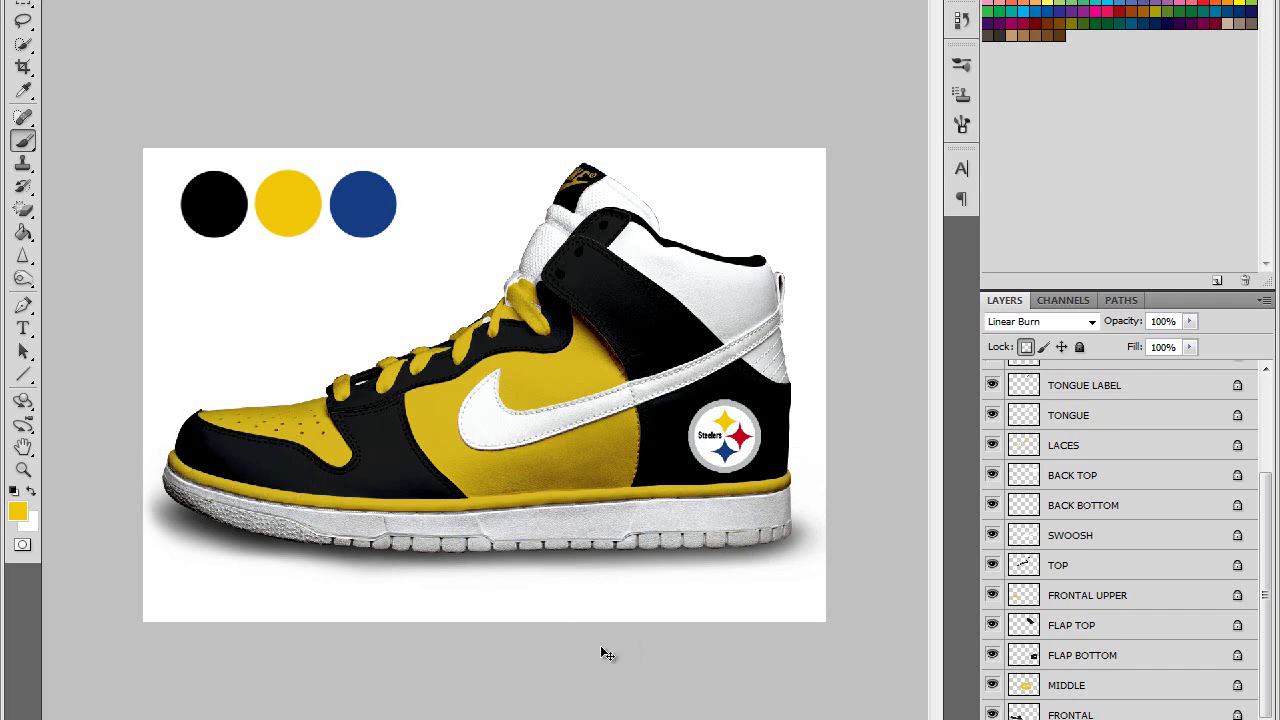
key("ctrl+z")
Step: Paint the sole stitches and the bottom tread of the sole yellow on their own layers
mouse_move(785, 492)
left_mouse_down()
mouse_move(575, 501)
mouse_move(276, 486)
mouse_move(284, 502)
left_mouse_up()
left_click(1266, 711)
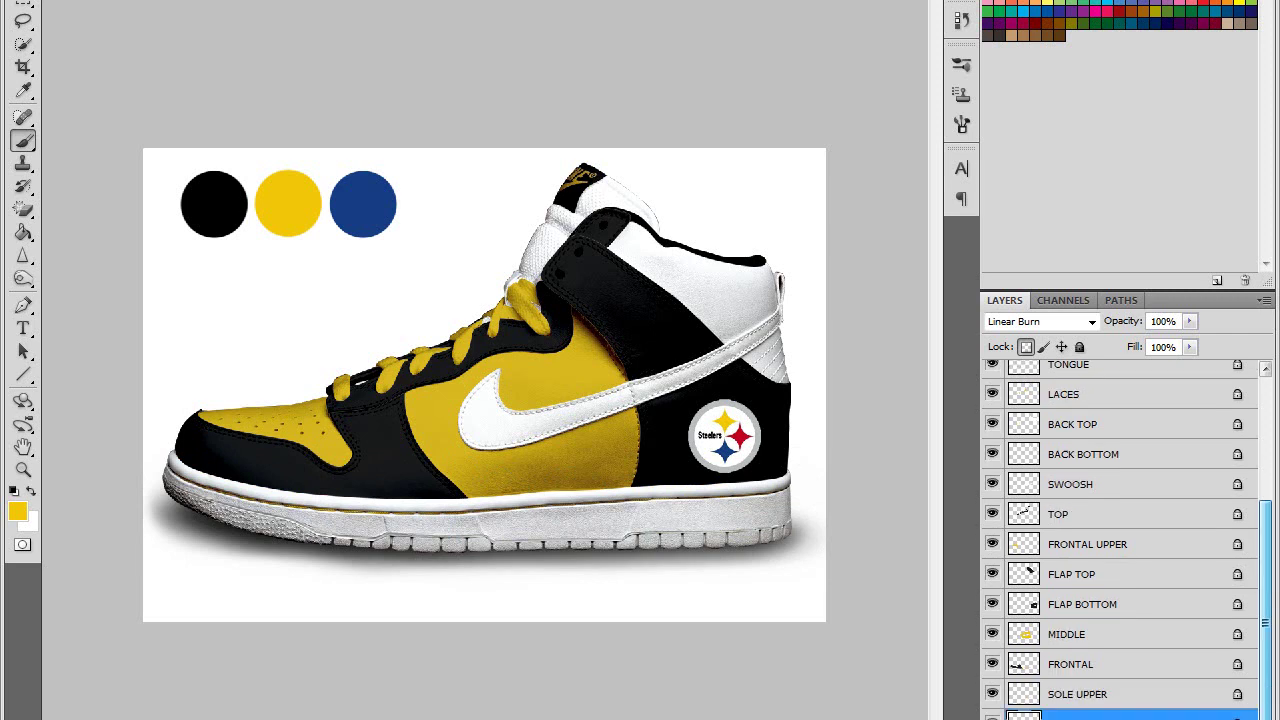
mouse_move(790, 535)
left_mouse_down()
mouse_move(287, 530)
mouse_move(134, 466)
left_mouse_up()
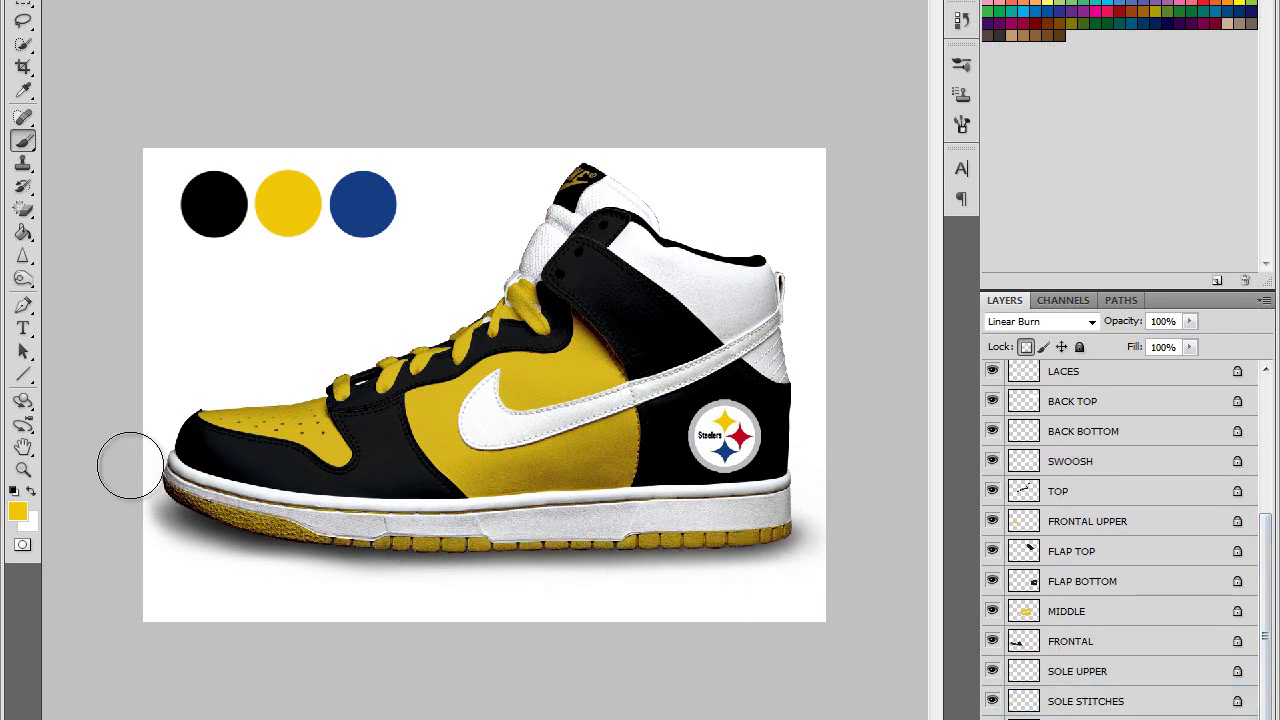
Step: Sample the dark grey paint and cover the sole's middle band and the SOLE UPPER strip with it
key("i")
left_click(22, 140)
mouse_move(790, 500)
left_mouse_down()
mouse_move(737, 521)
mouse_move(497, 522)
mouse_move(184, 473)
left_mouse_up()
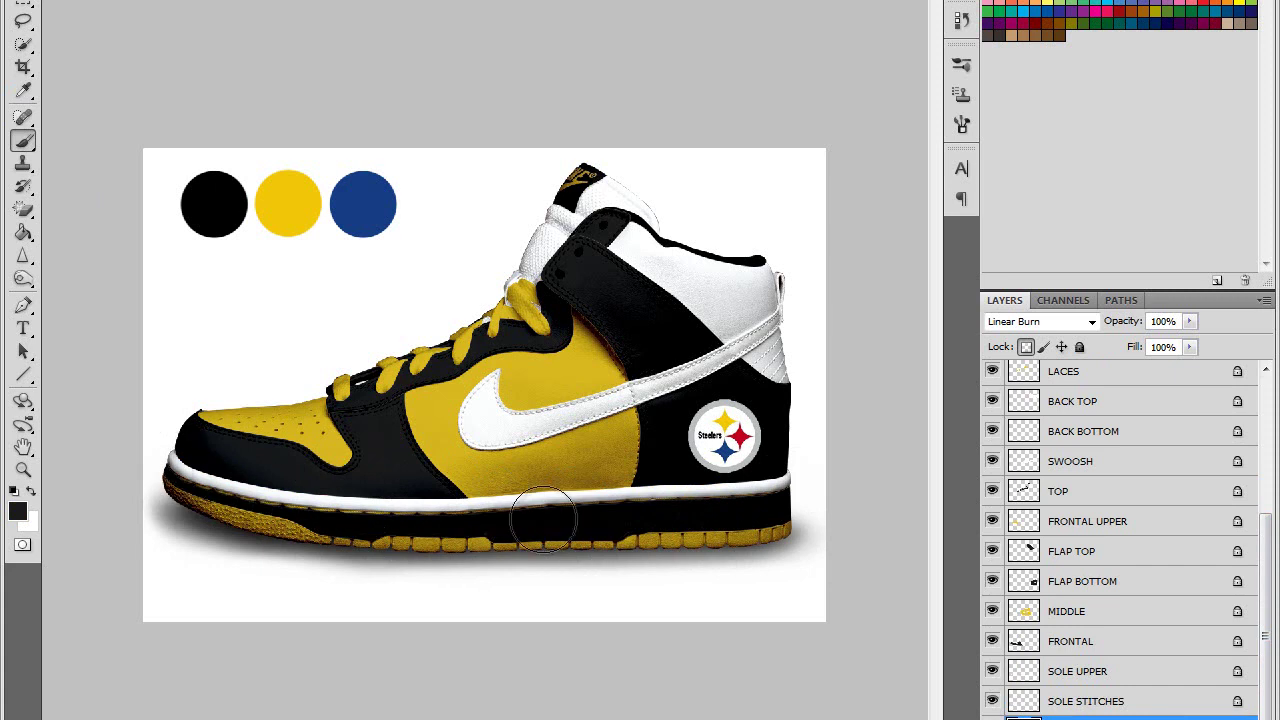
left_click(1104, 671)
mouse_move(790, 505)
left_mouse_down()
mouse_move(606, 514)
mouse_move(250, 490)
mouse_move(170, 470)
left_mouse_up()
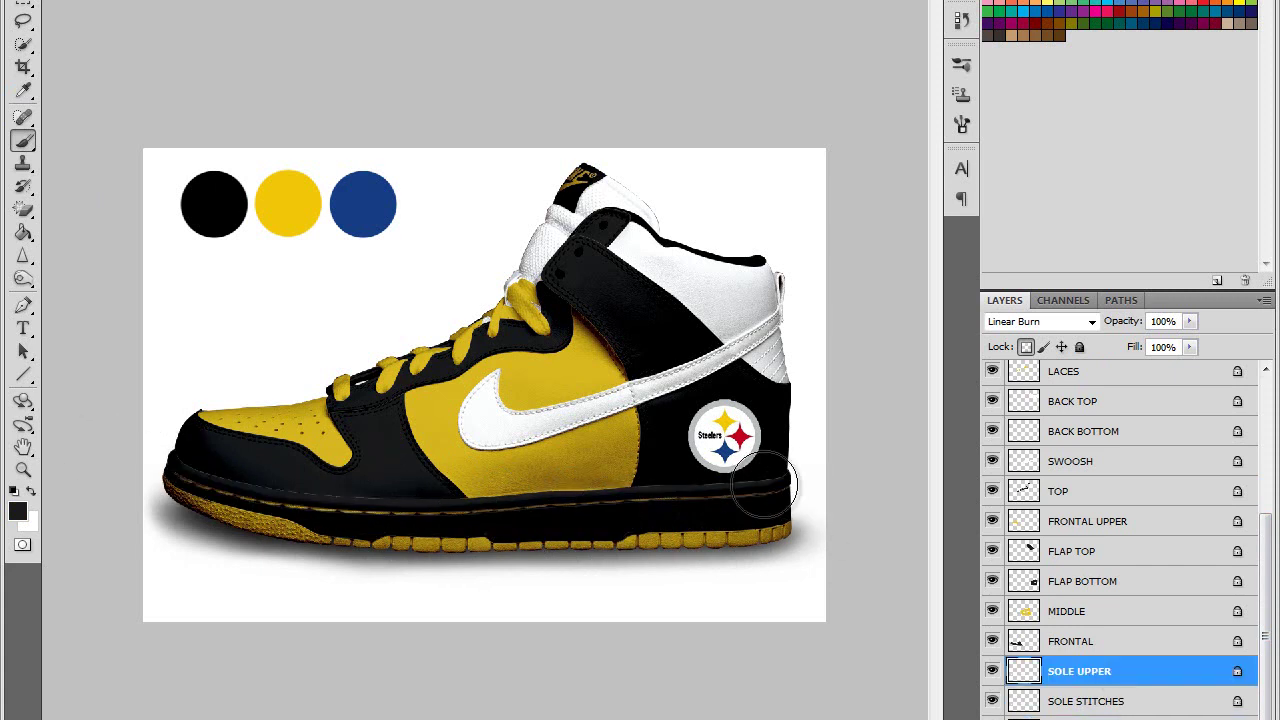
Step: Pick up the yellow again and paint the heel areas on the BACK TOP and BACK BOTTOM layers
key("i")
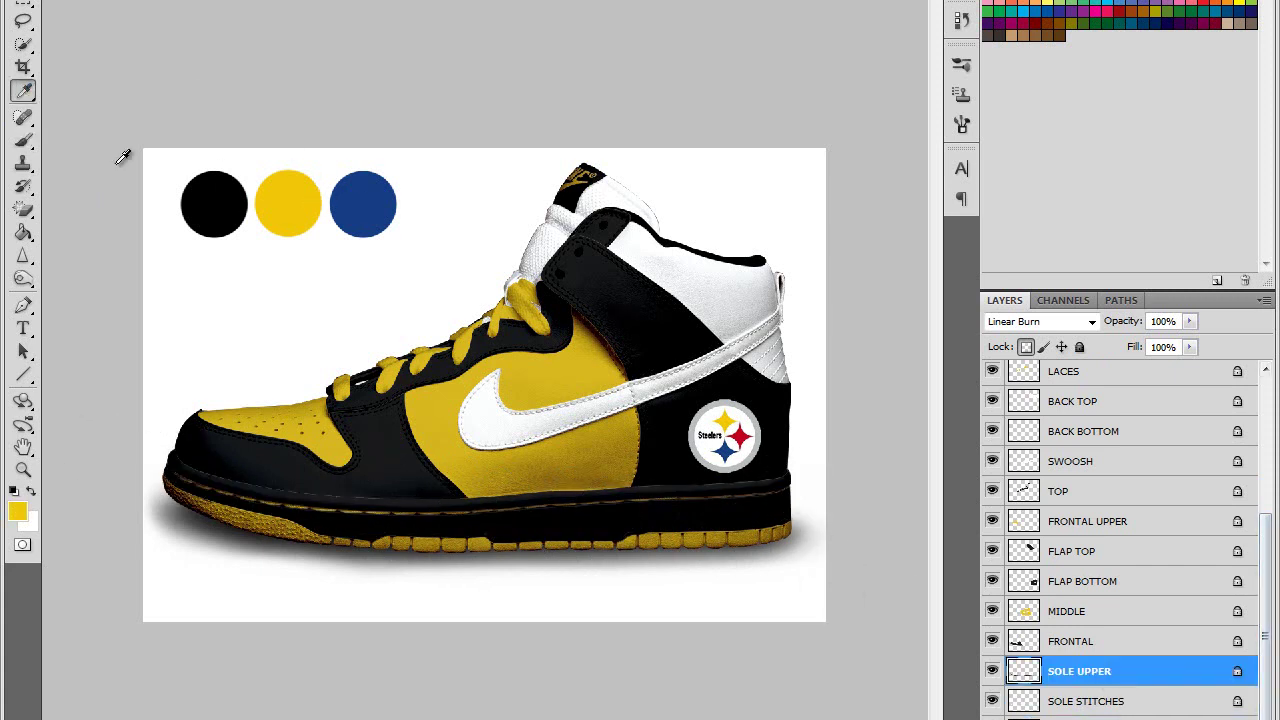
key("b")
left_click(1100, 446)
mouse_move(768, 322)
left_mouse_down()
mouse_move(760, 309)
mouse_move(741, 332)
left_mouse_up()
left_click(1106, 480)
left_click(770, 351)
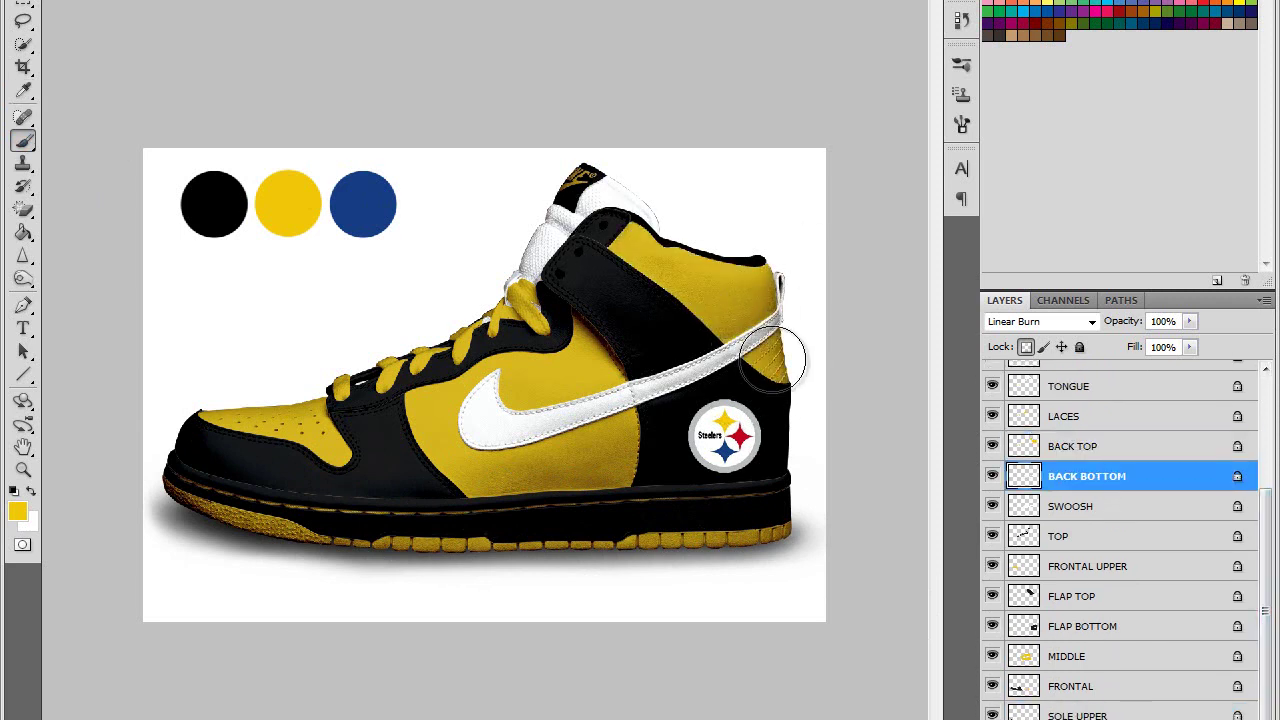
Step: Sample the blue reference dot and paint the BACK LACE HOLDER and SWOOSH layers blue
scroll(1124, 430, "up", 6)
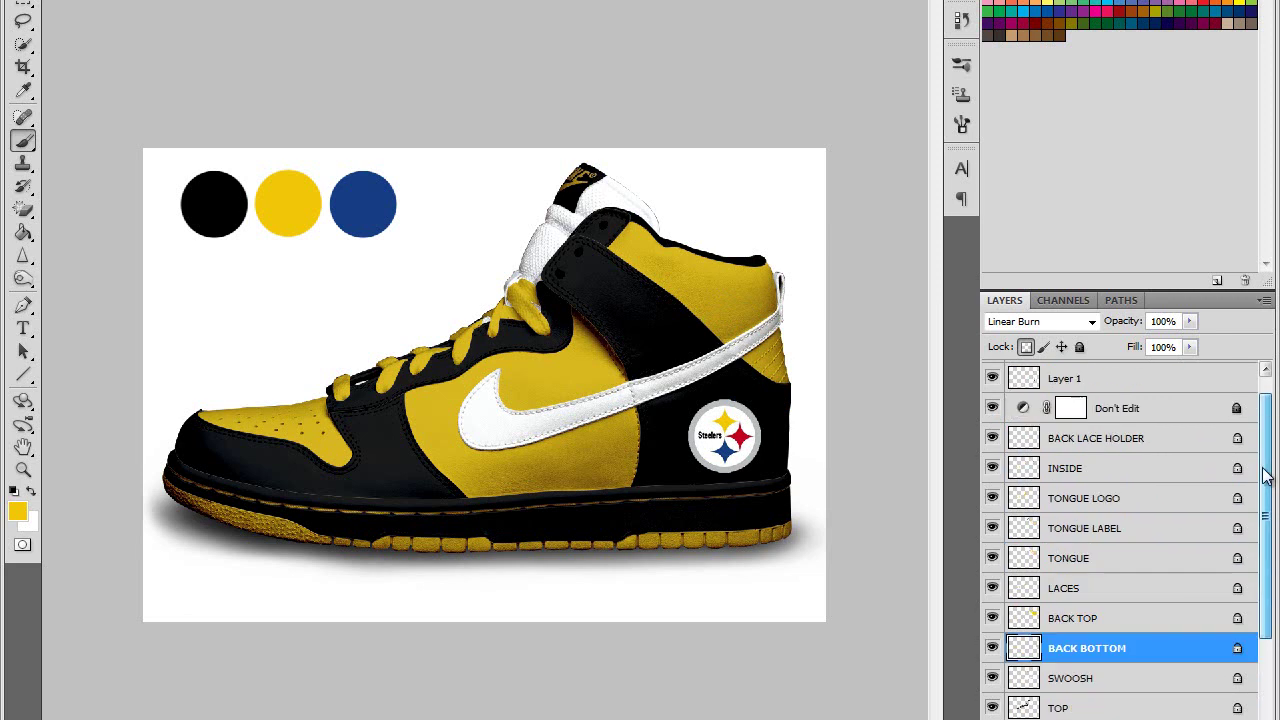
left_click(1090, 436)
left_click(368, 198, "alt")
mouse_move(780, 285)
left_mouse_down()
mouse_move(776, 318)
mouse_move(800, 312)
mouse_move(408, 412)
mouse_move(485, 414)
mouse_move(703, 371)
mouse_move(652, 403)
left_mouse_up()
left_click(1072, 678)
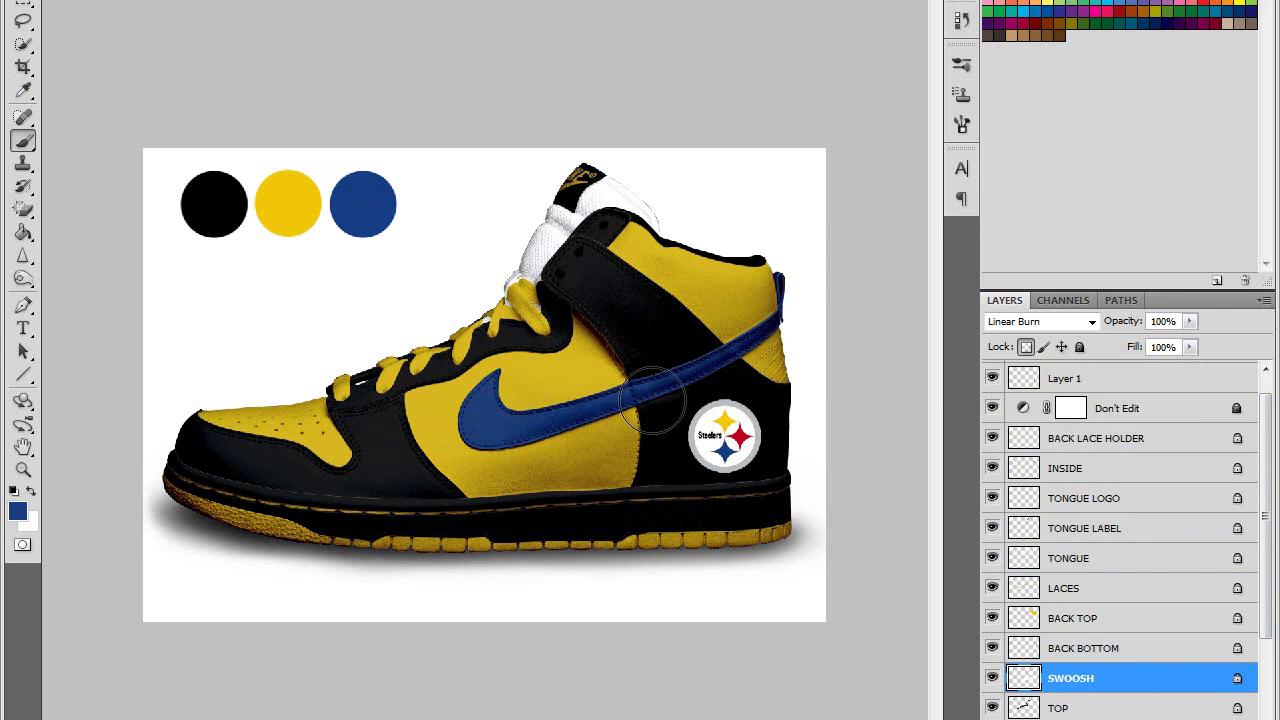
Step: Paint the shoe's tongue blue on the TONGUE layer
left_click(1080, 558)
left_click_drag(651, 194, 500, 243)
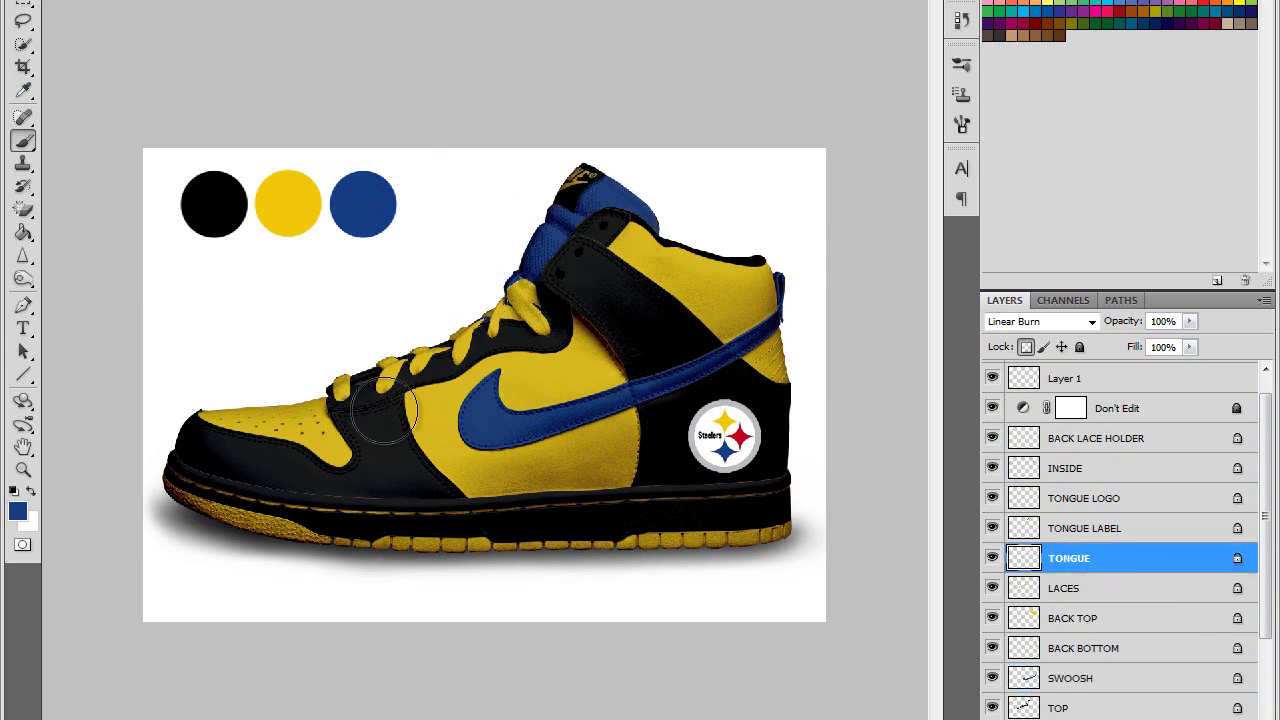
Step: Add the text OPX on the heel end of the black sole band and nudge it slightly towards the toe
left_click(23, 328)
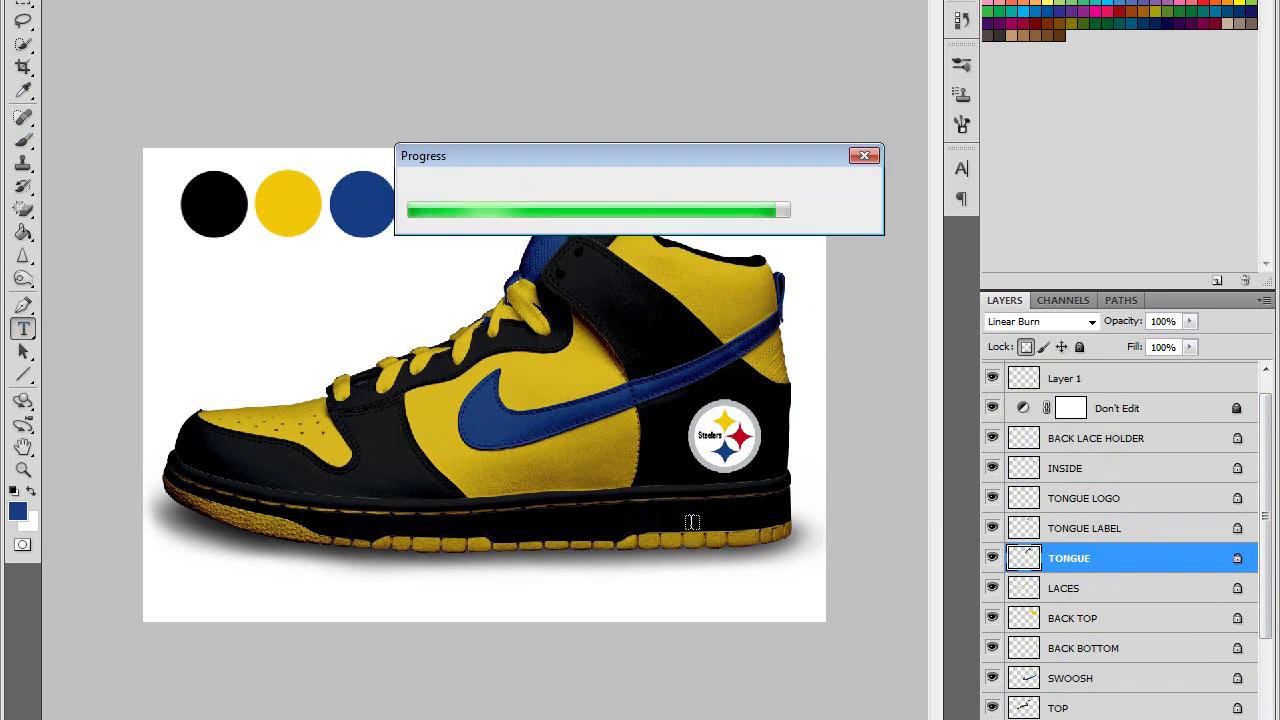
left_click(695, 517)
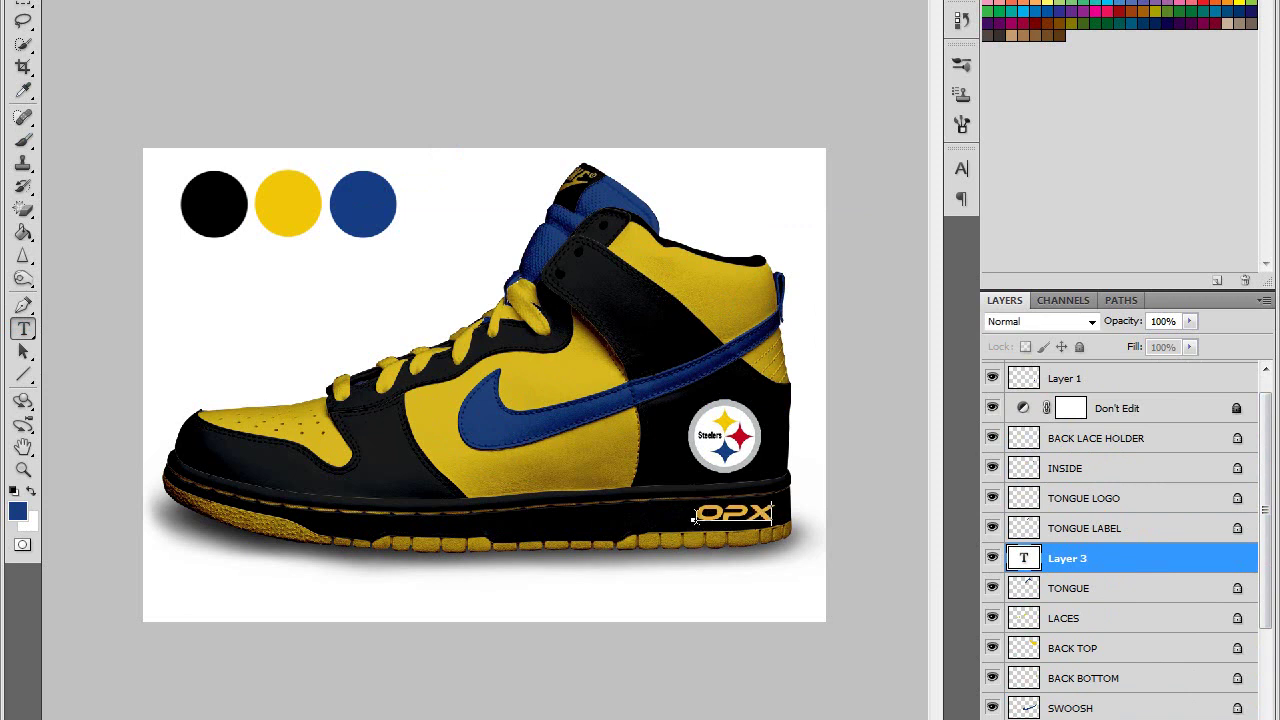
left_click_drag(733, 577, 721, 580)
Step: Give the OPX text layer a drop shadow with a white (ffffff) shadow color
left_click(1061, 565)
right_click(1062, 562)
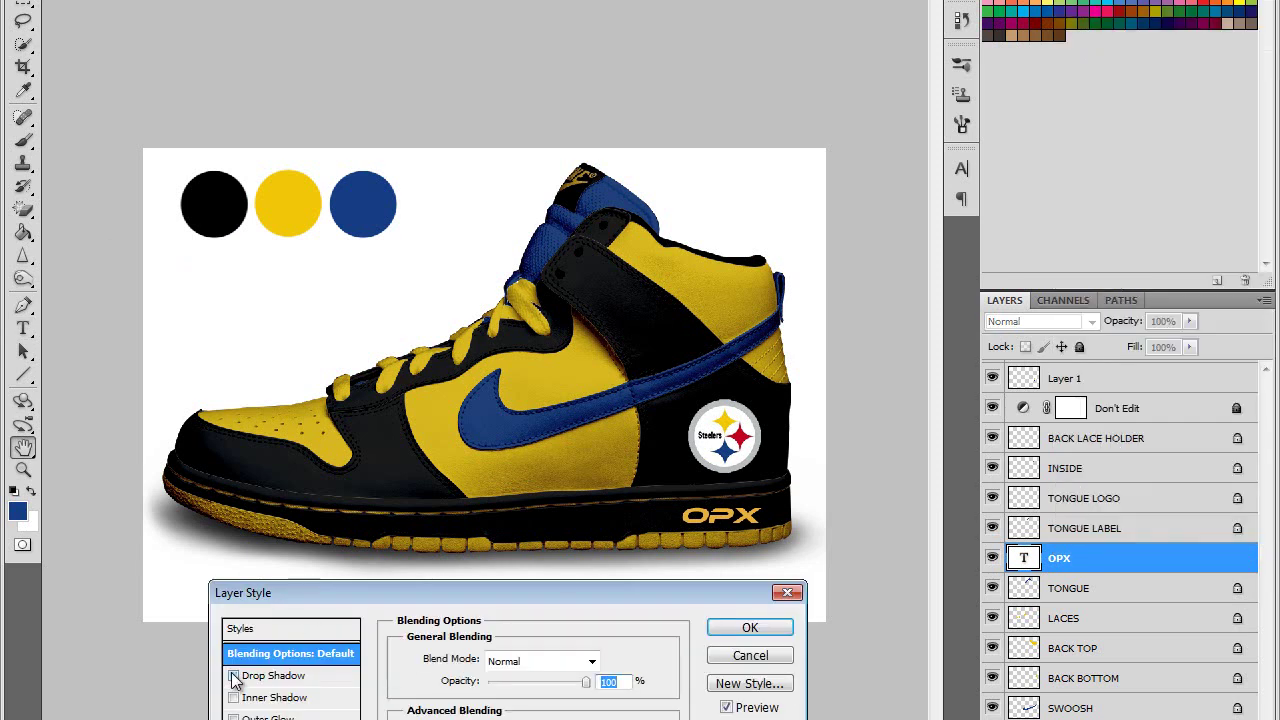
left_click(277, 680)
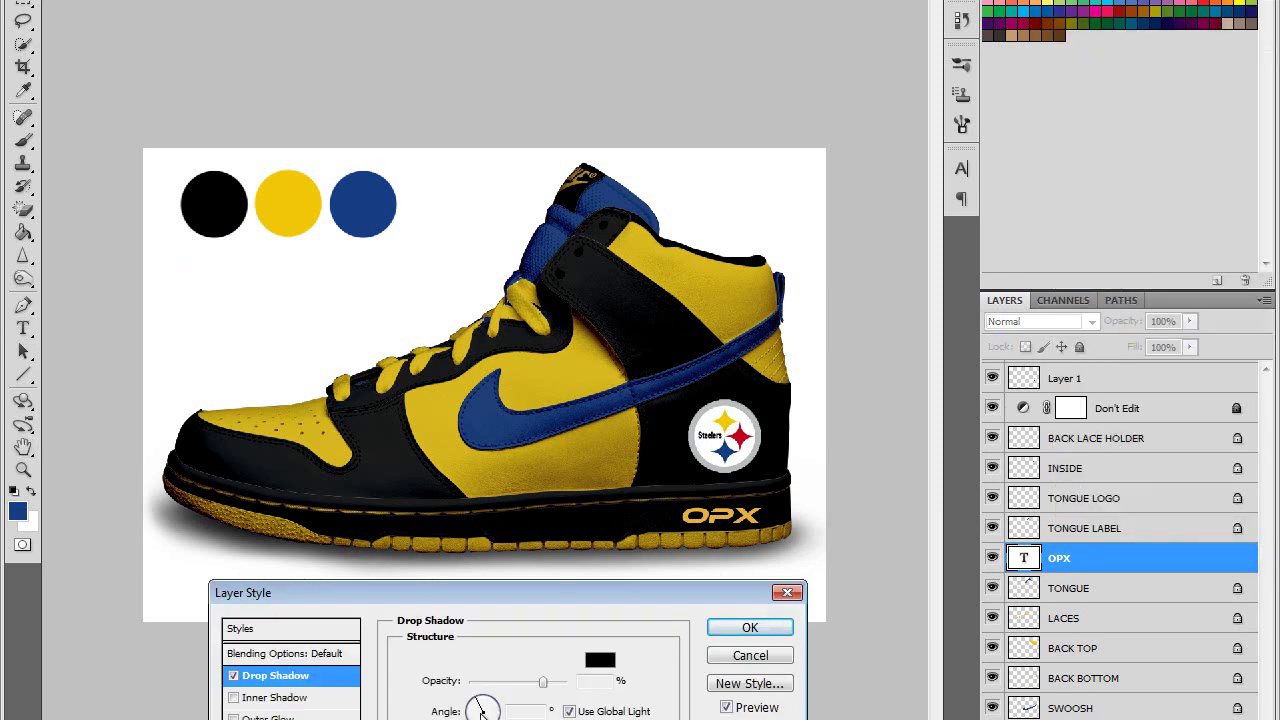
left_click(600, 660)
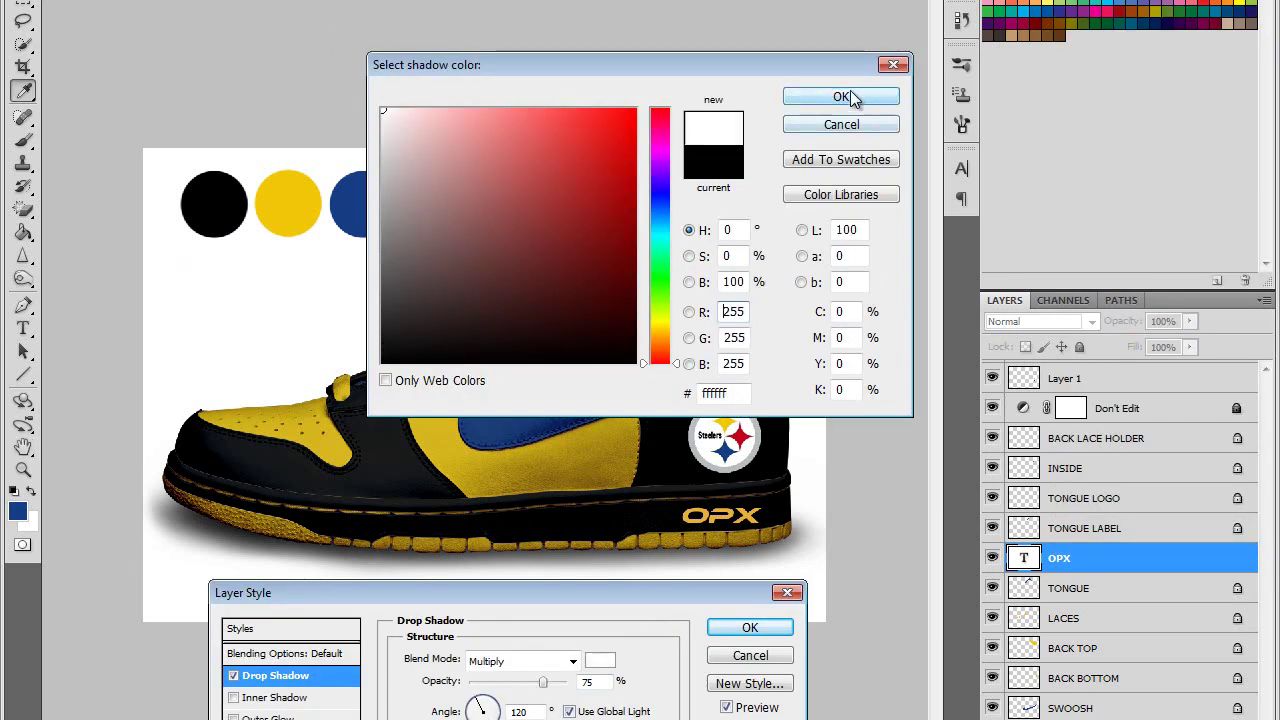
left_click(866, 98)
left_click(750, 627)
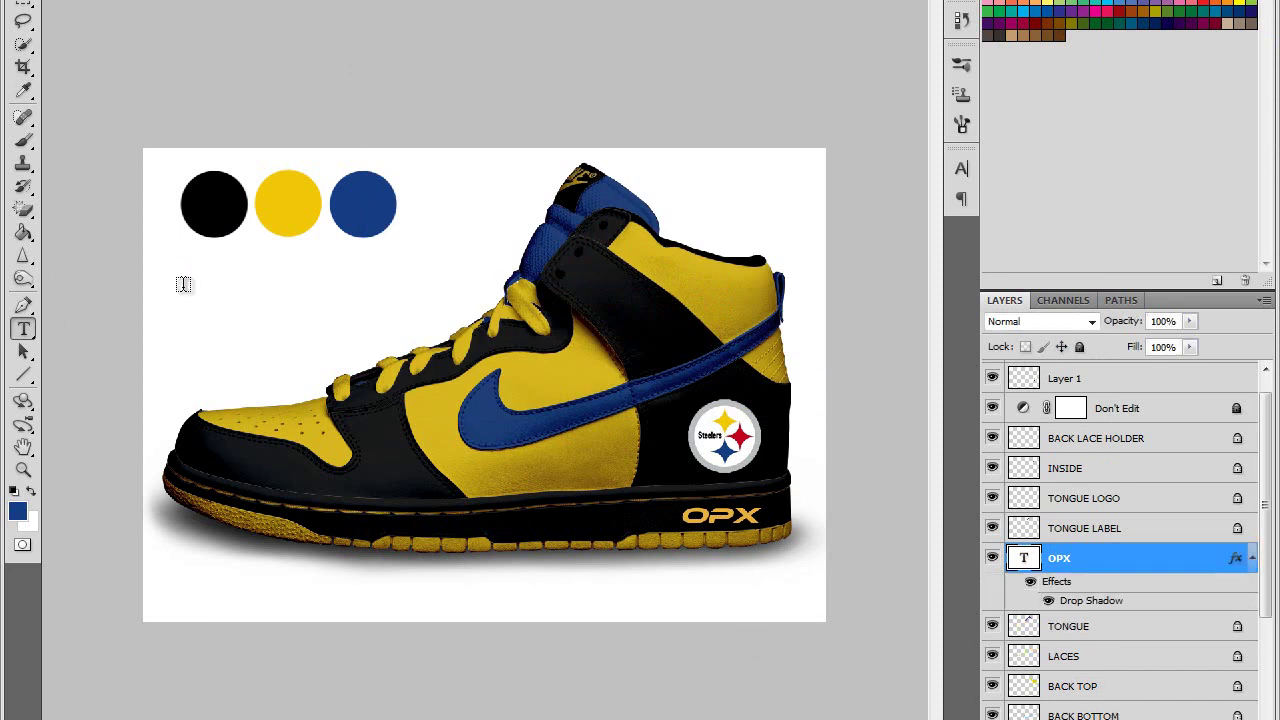
Step: Add the text MADE BY below the three color reference dots as a separate text layer
left_click(1080, 630)
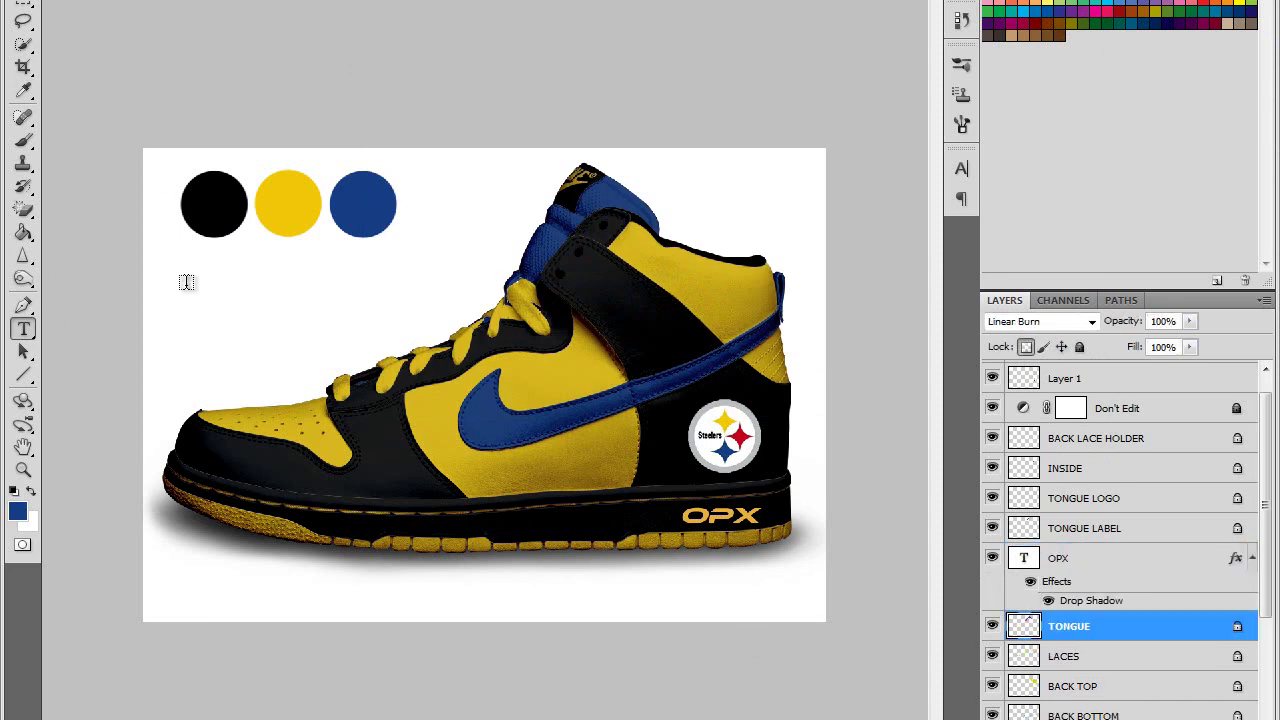
left_click(186, 282)
type("MADE BY")
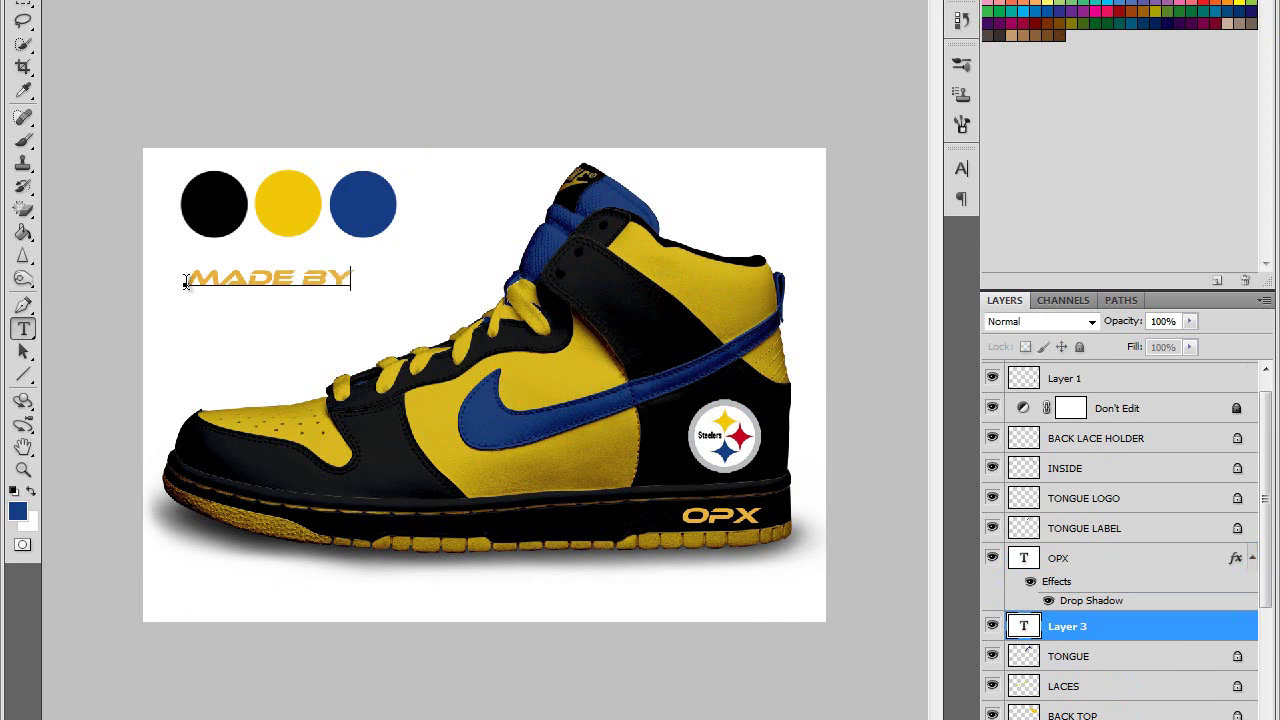
key("ctrl+Return")
key("alt+bracketleft")
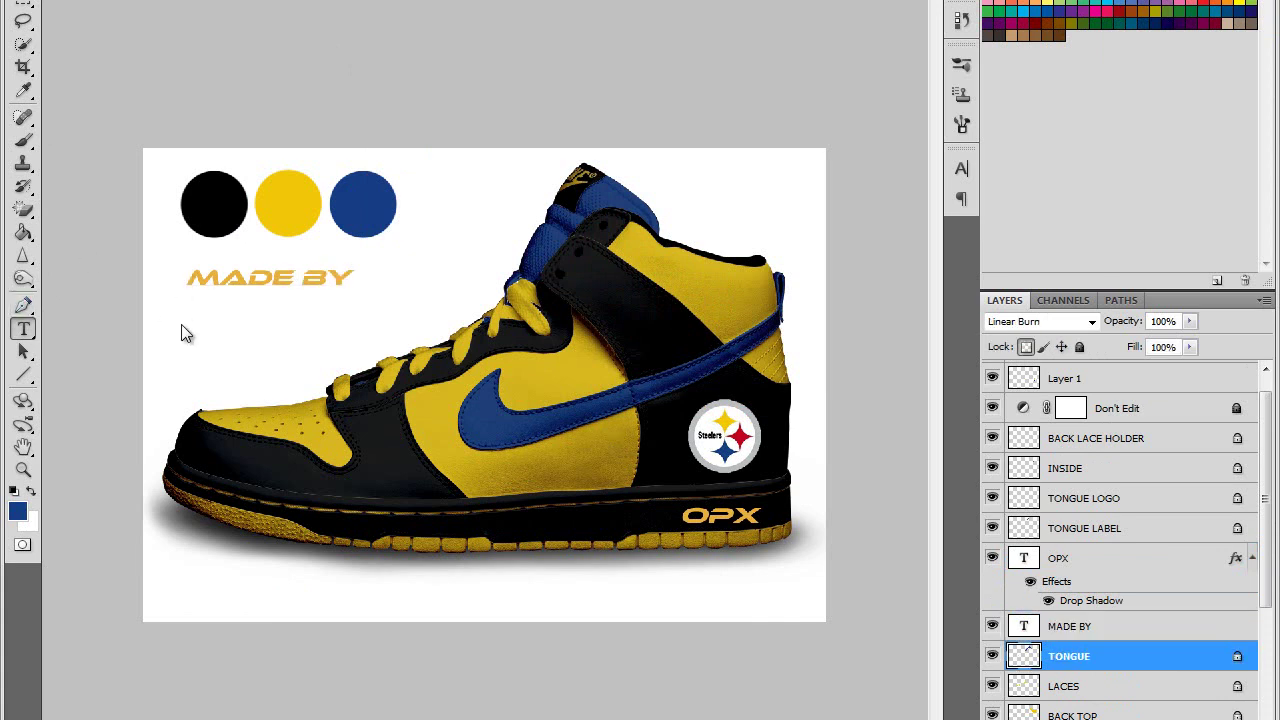
Step: Add the creator's full name as a second text line centered beneath MADE BY
left_click(183, 310)
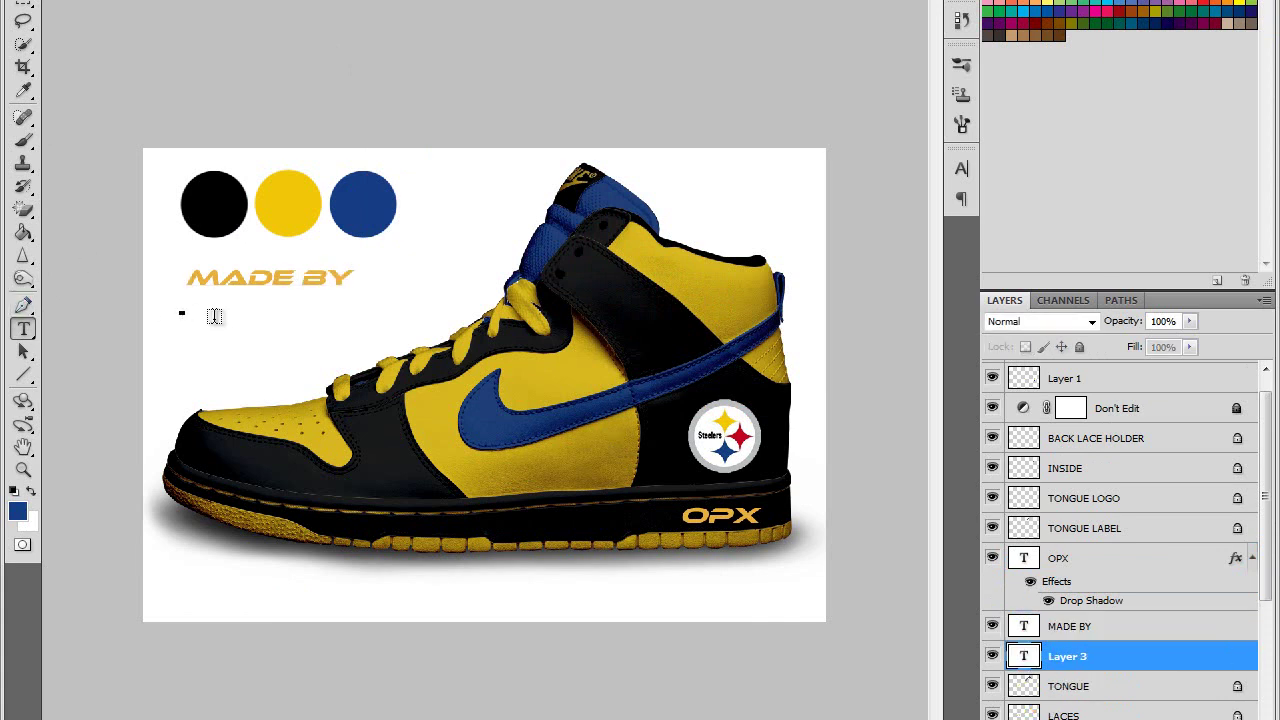
type("EUAN BLONDIN")
left_click_drag(291, 372, 335, 370)
key("ctrl+Return")
key("alt+bracketright")
Step: Recolor the creator's name text to black (000000)
double_click(1030, 656)
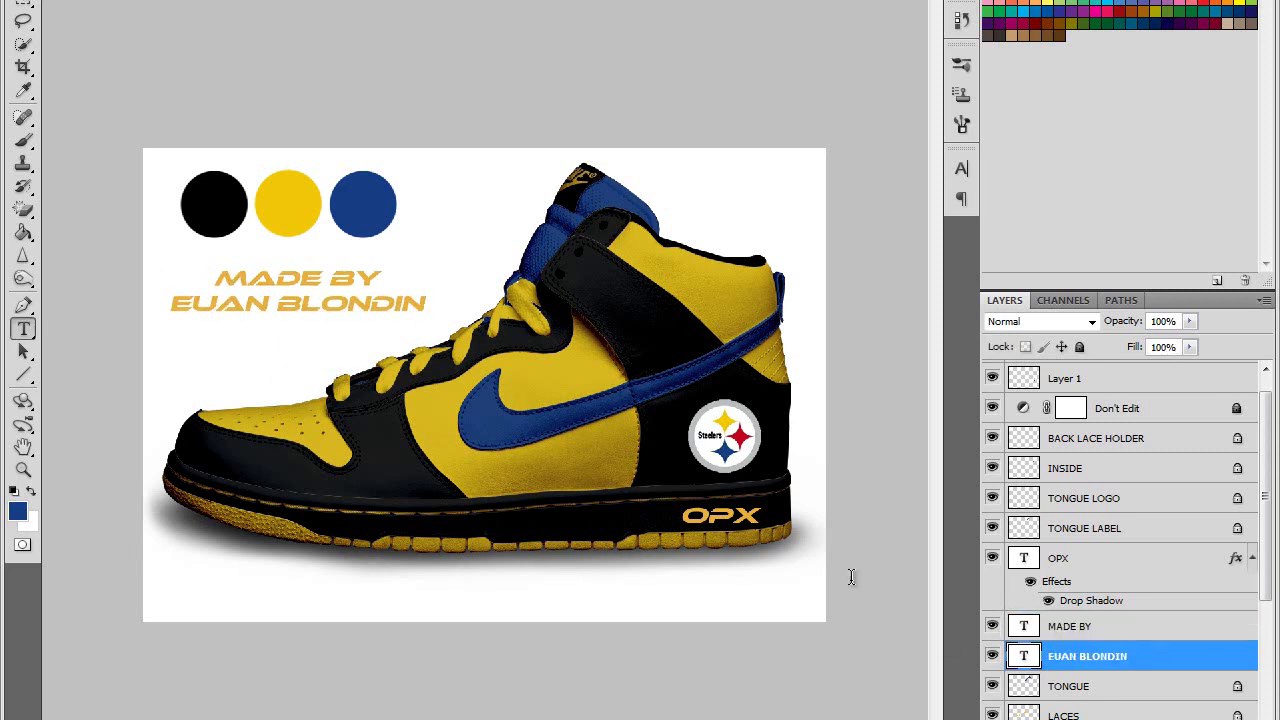
left_click(17, 511)
left_click(335, 374)
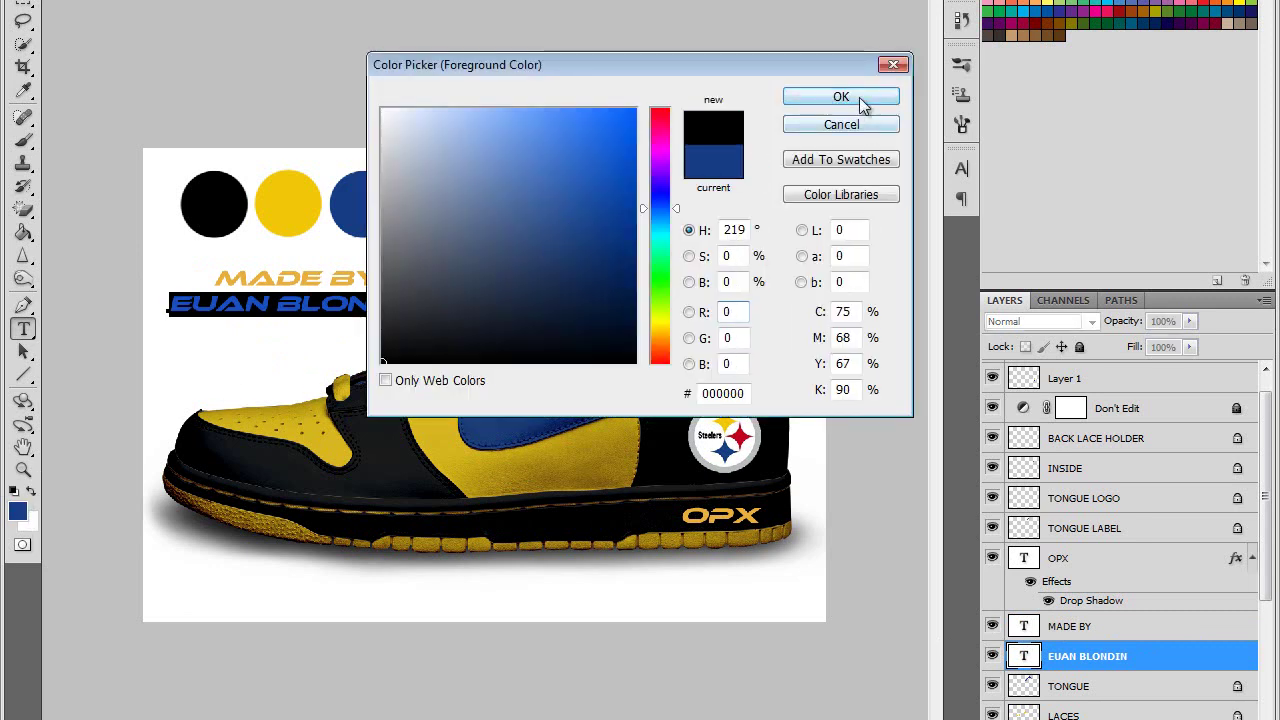
left_click(859, 97)
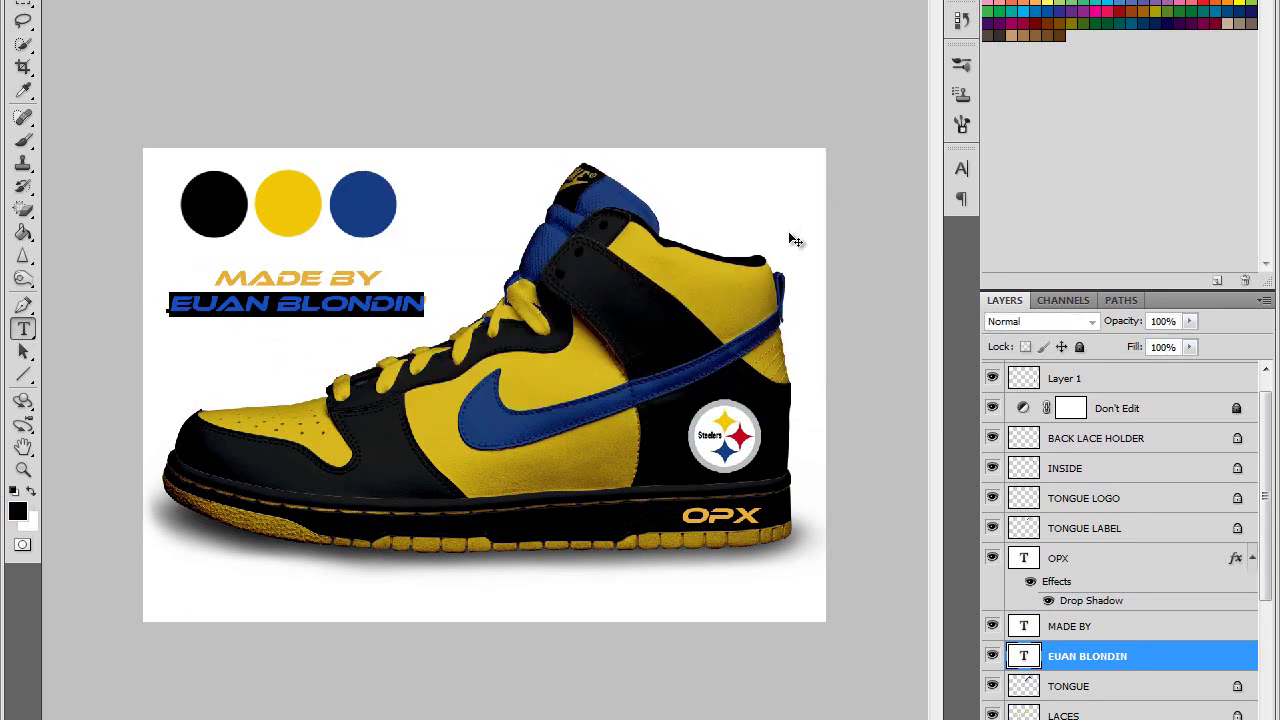
left_click(1030, 656)
Step: Apply a default drop shadow to the creator's name text layer and to the MADE BY text layer
right_click(1068, 656)
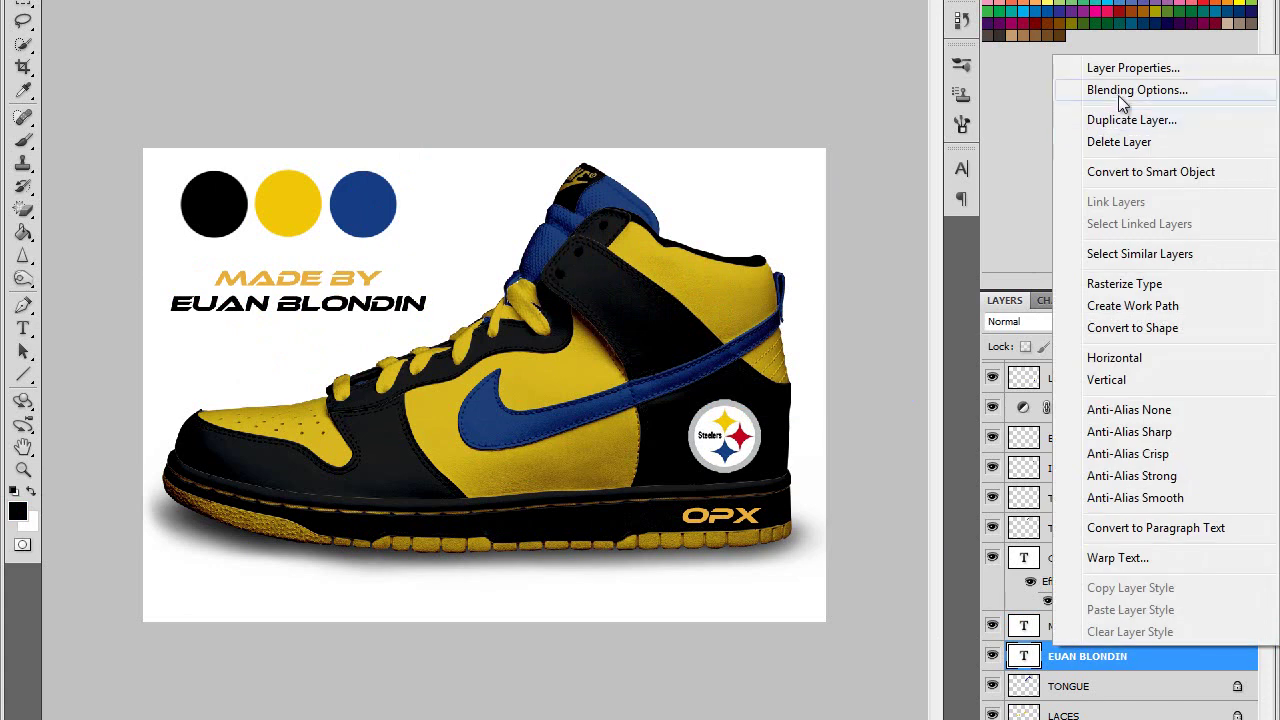
left_click(1137, 89)
left_click(250, 659)
left_click(750, 627)
right_click(1092, 626)
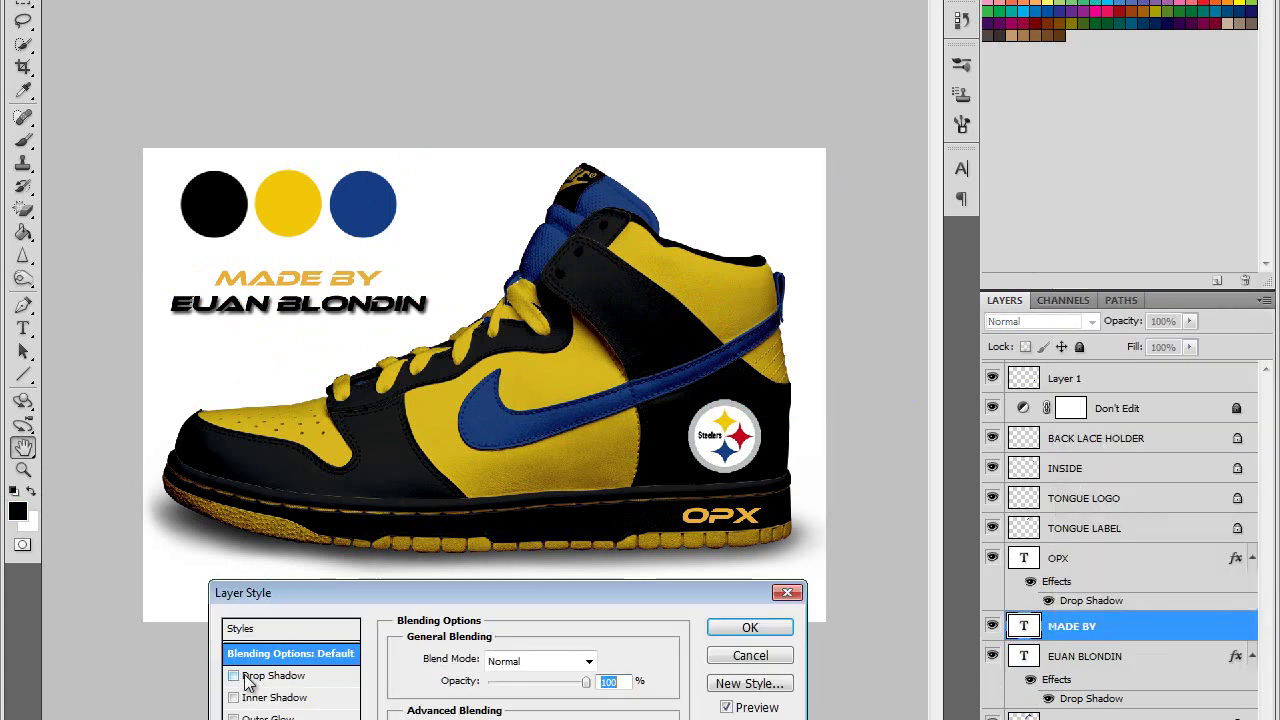
left_click(234, 676)
left_click(748, 630)
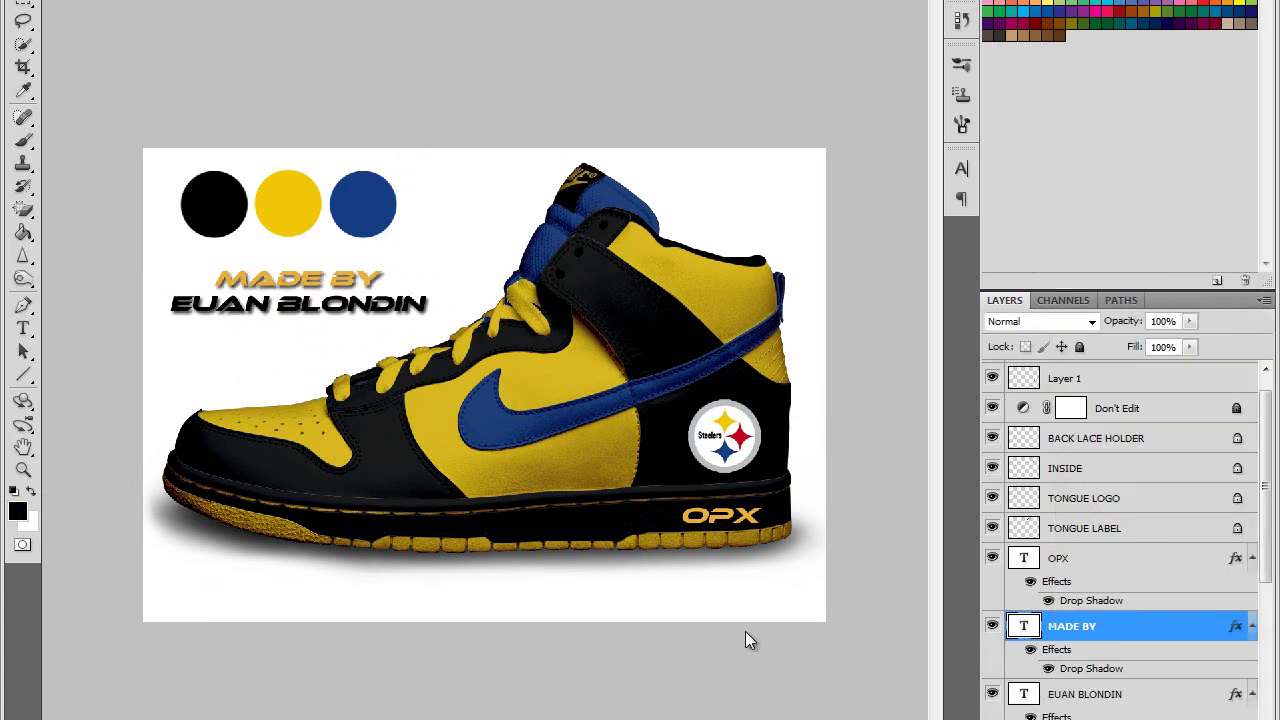
Step: Export the artwork for the web as a JPEG at quality 70 named Super Bowl Steelers in the Super Bowl Special folder
left_click(20, 2)
left_click(220, 236)
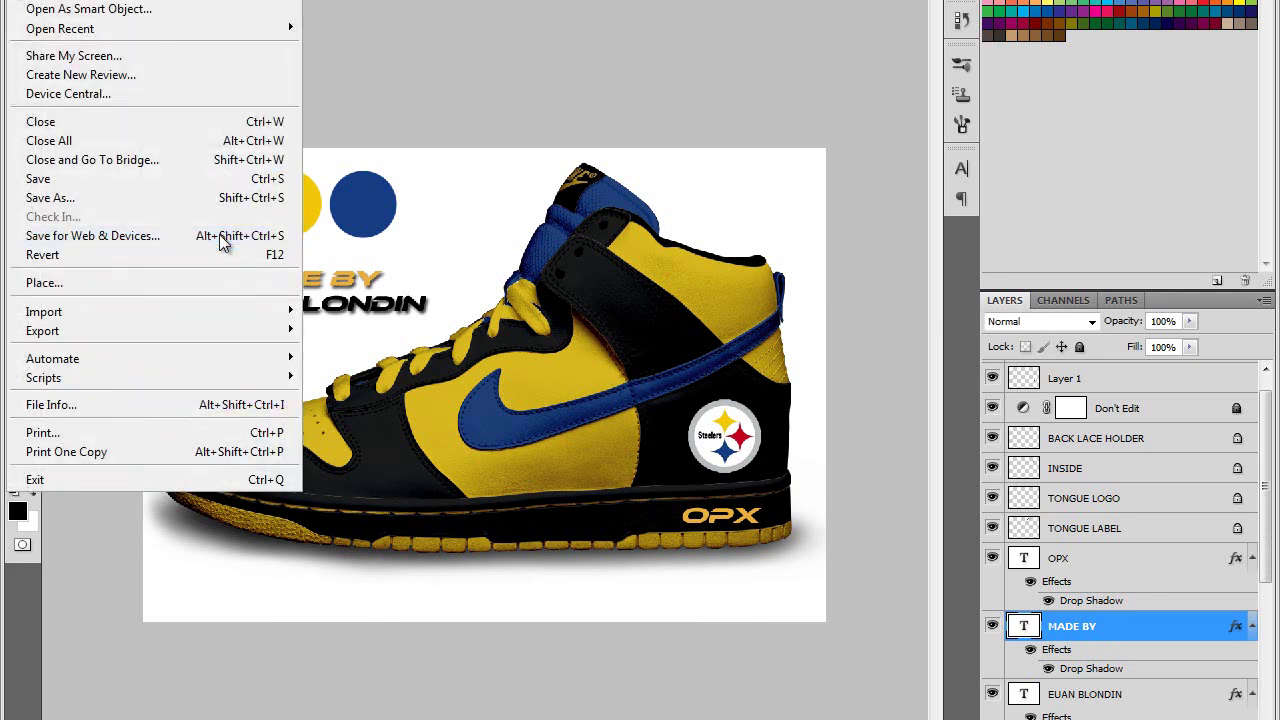
left_click(222, 243)
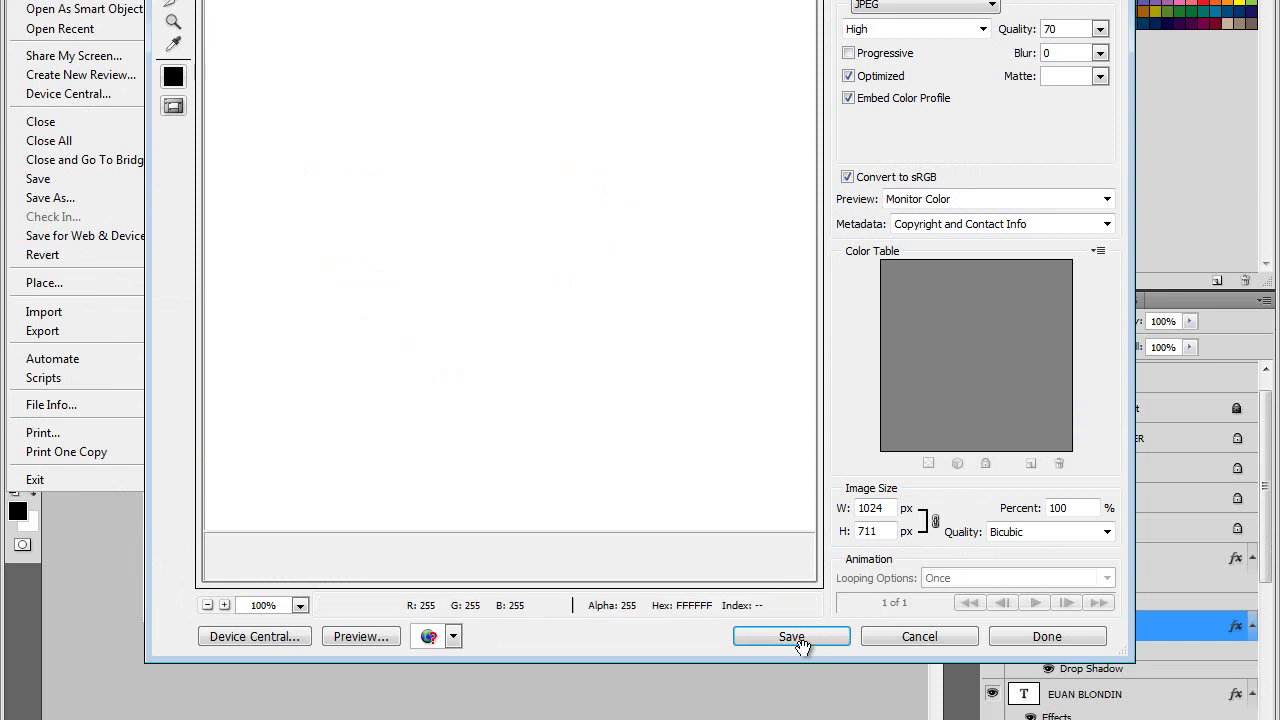
left_click(791, 637)
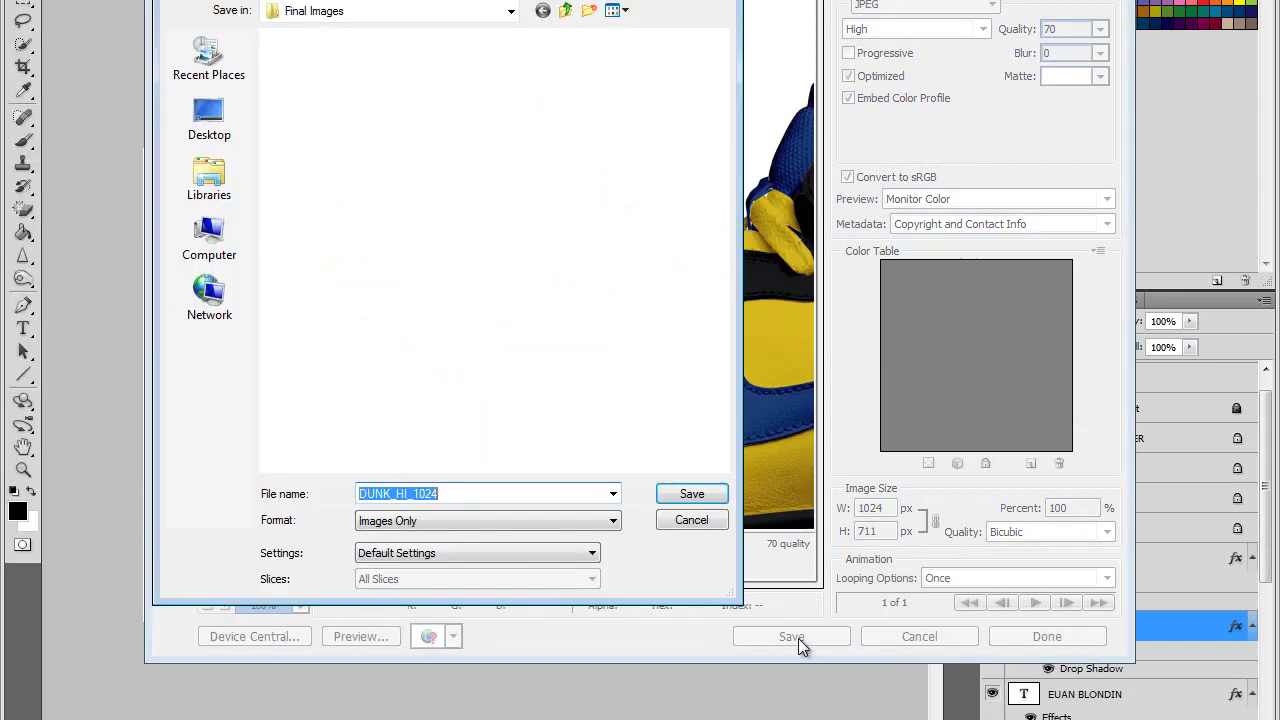
left_click(566, 11)
double_click(420, 235)
left_click_drag(458, 494, 348, 494)
type("Super Bowl Steelers")
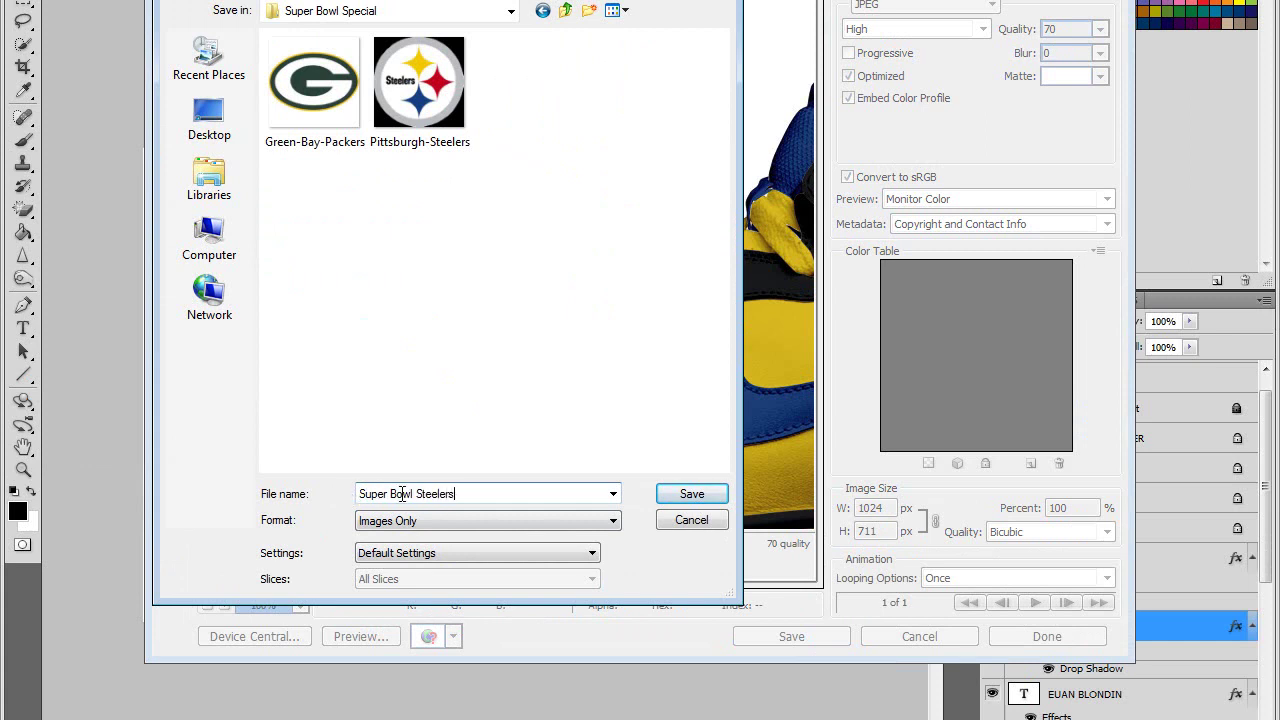
left_click(690, 494)
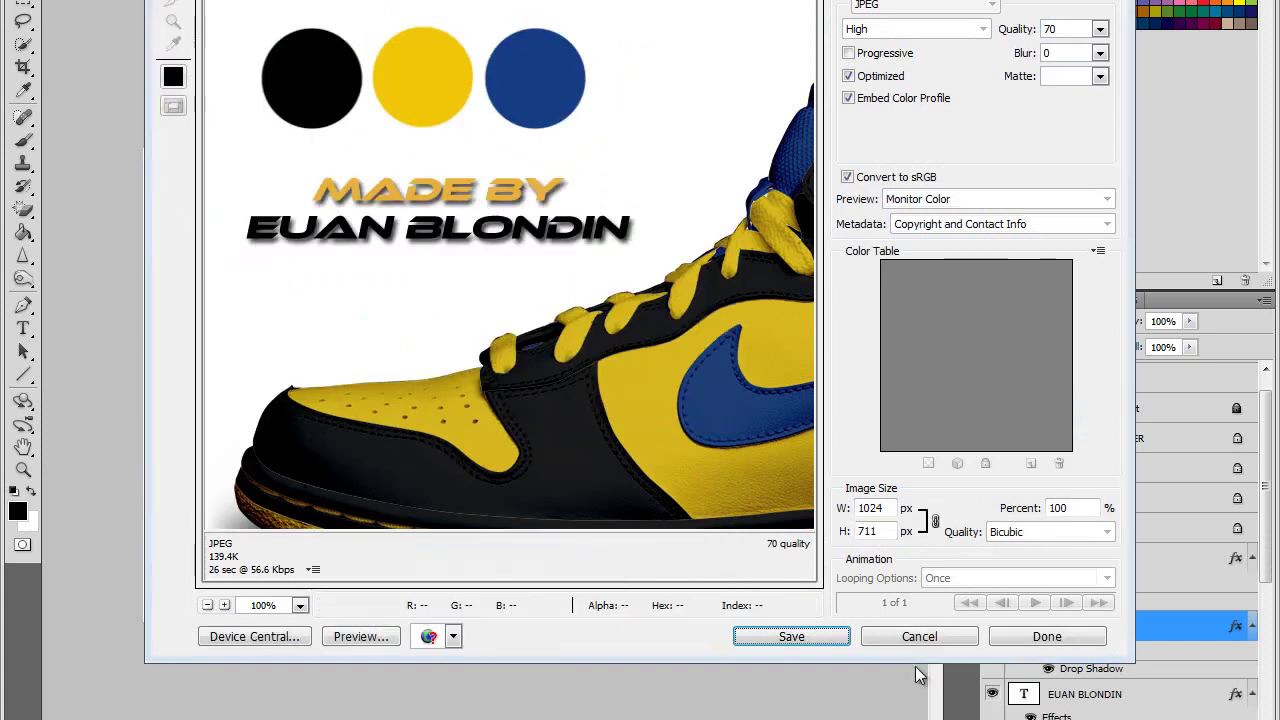
left_click(1056, 643)
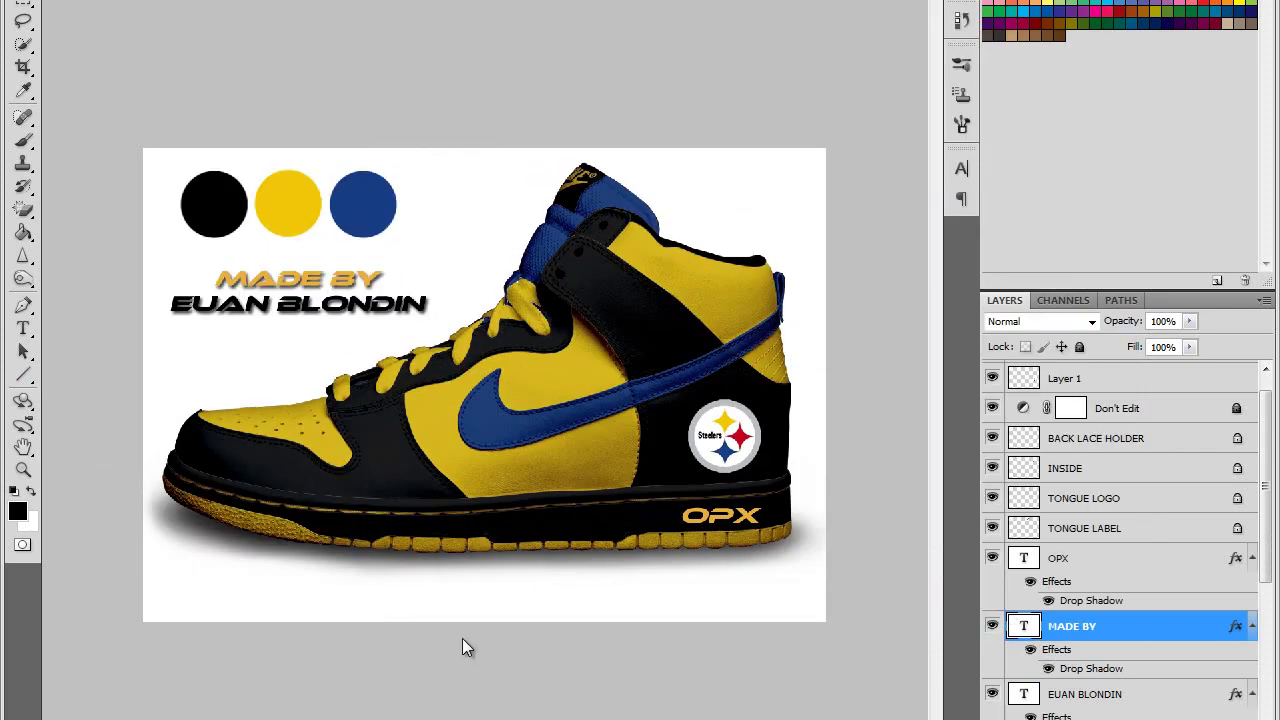
Step: Switch to the desktop and open the exported Super-Bowl-Steelers image from the Nike Dunks project's Super Bowl Special folder
key("super+d")
left_click(548, 392)
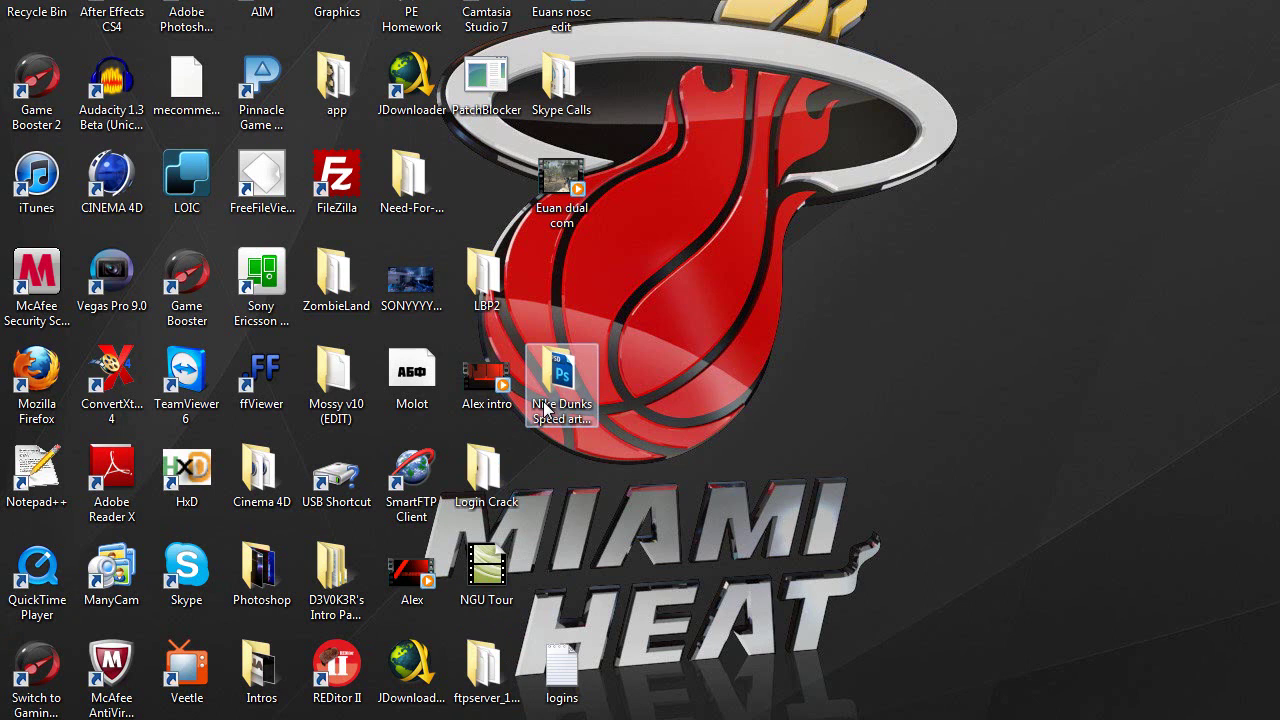
double_click(543, 414)
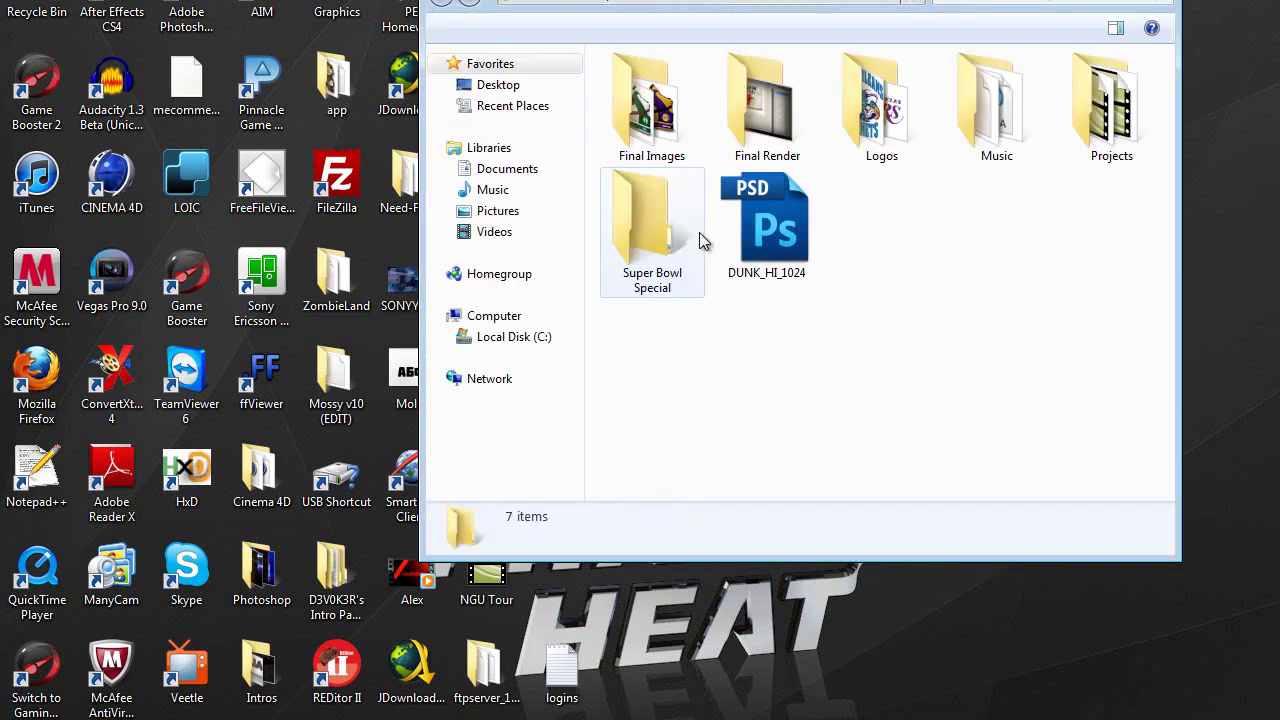
left_click(658, 230)
double_click(658, 230)
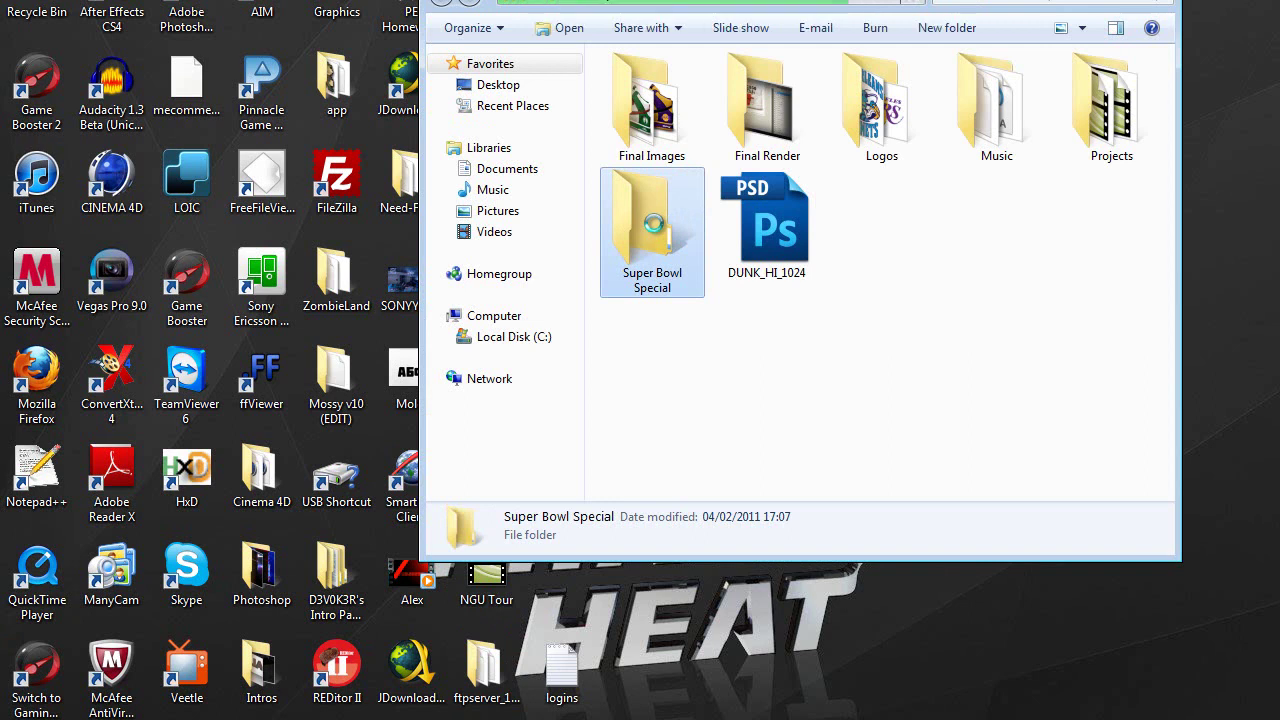
double_click(1082, 143)
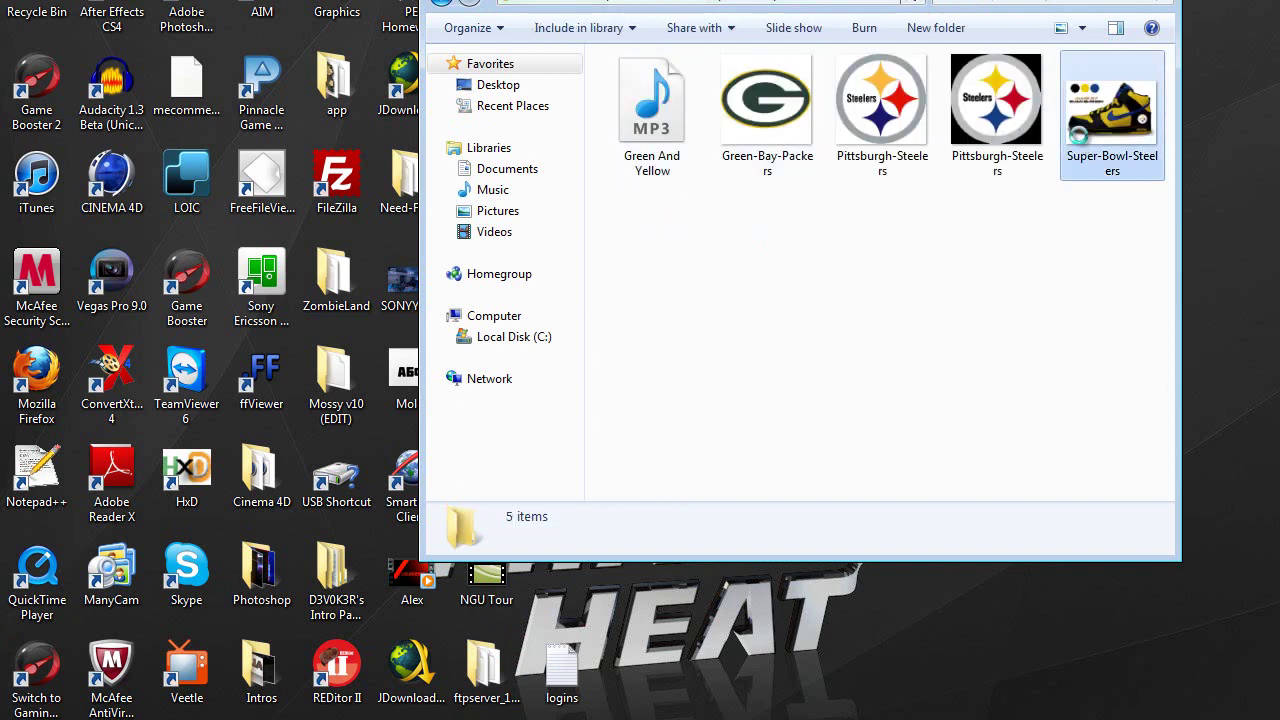